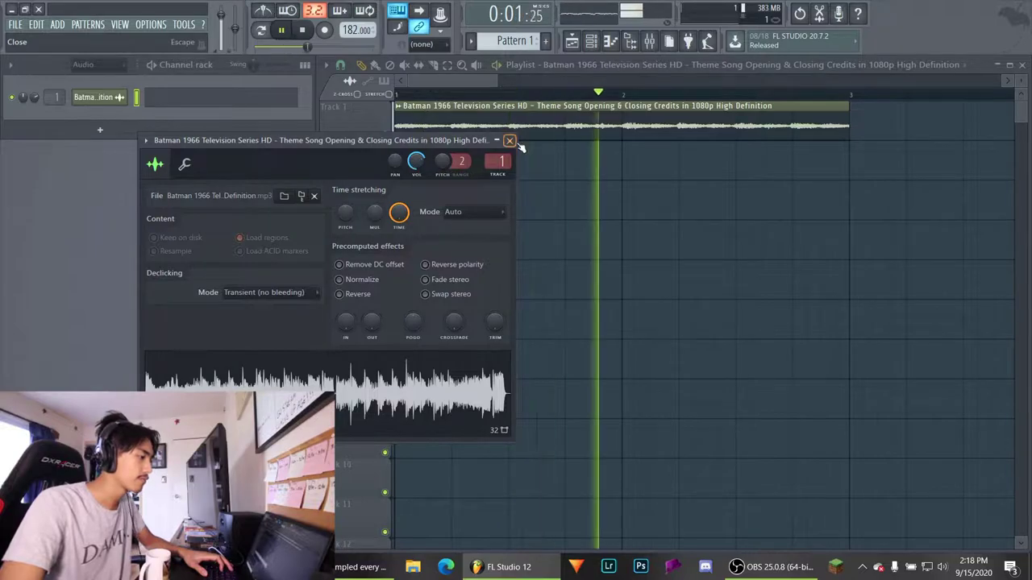
Stretch the Batman audio clip on track 1 so it ends at bar 5, and play it back
left_click(518, 144)
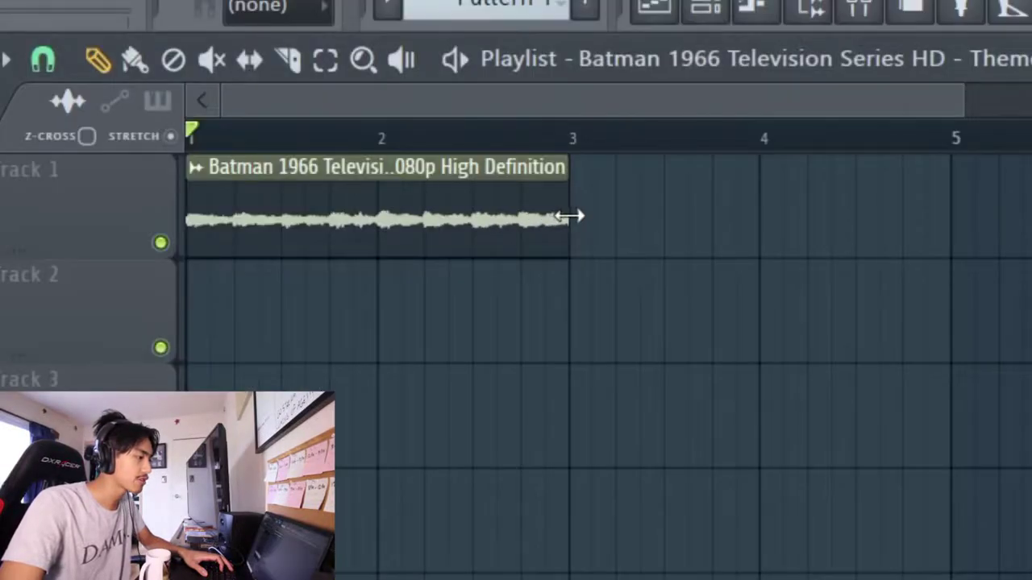
left_click_drag(569, 216, 939, 270)
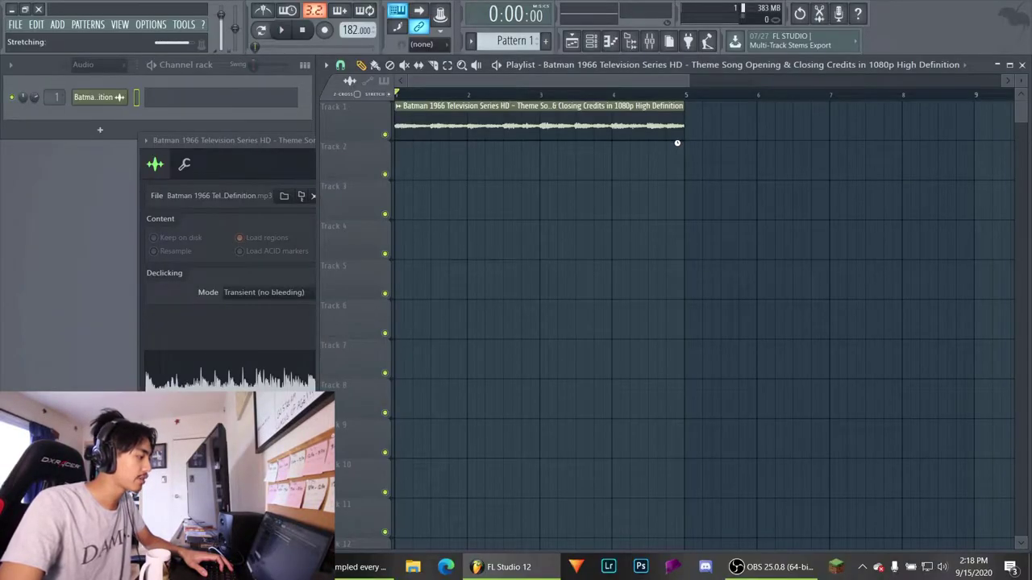
left_click_drag(293, 142, 250, 189)
key("space")
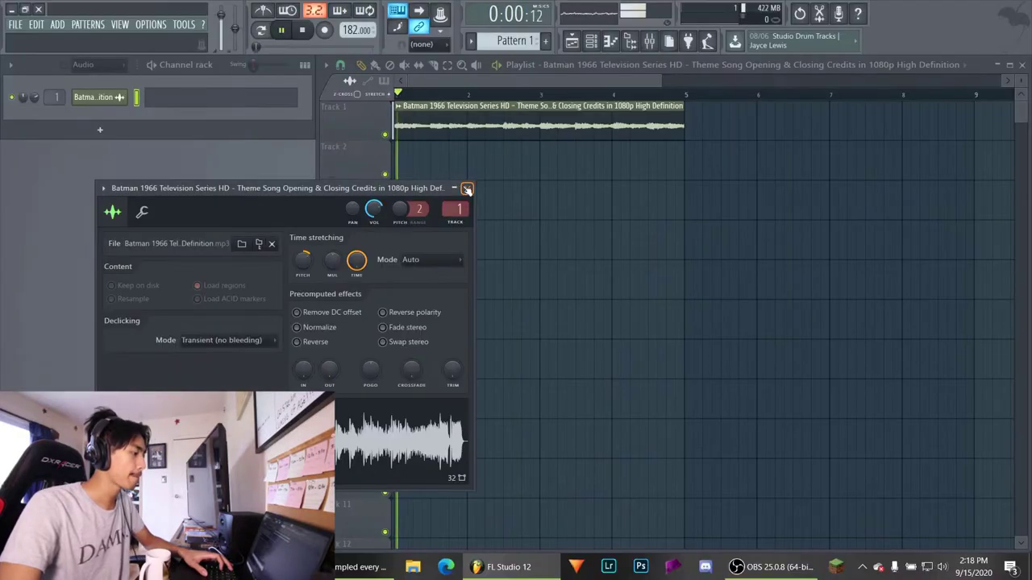
Close the Batman sample's settings and set the playlist snap to Line
left_click(468, 189)
left_click(340, 66)
left_click(375, 98)
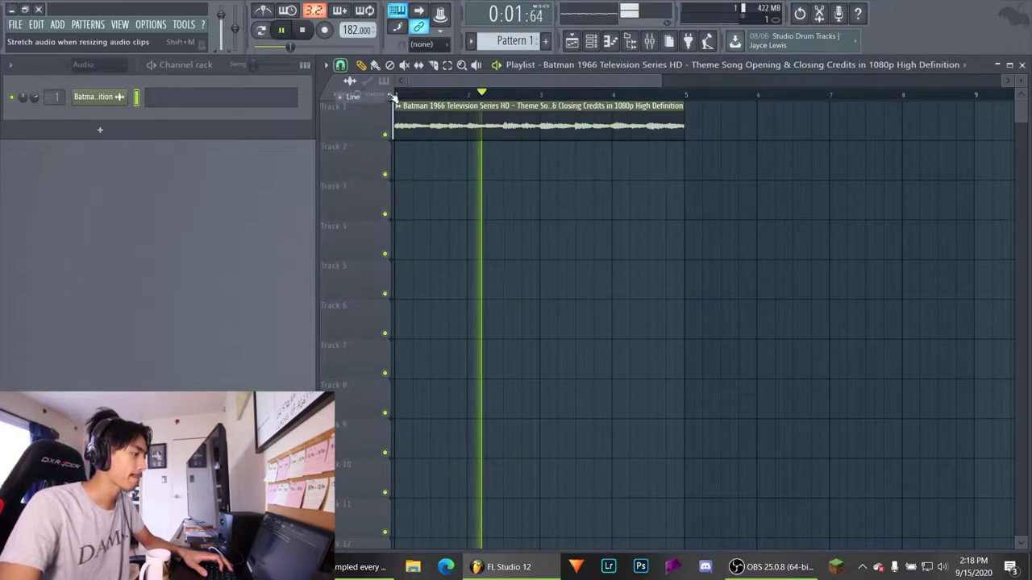
key("space")
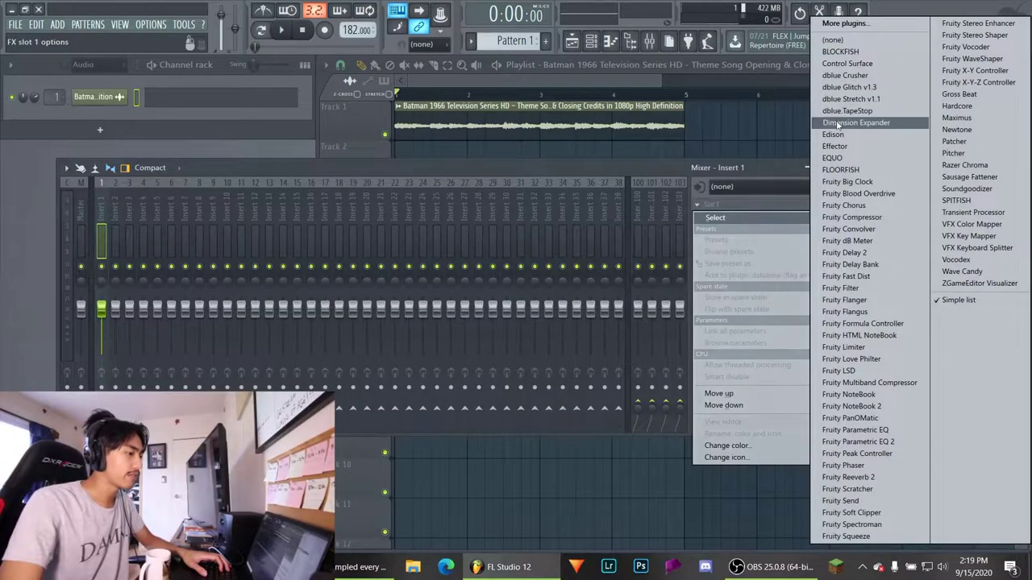
Load Dimension Expander and Fruity Fast Dist into the first two effect slots of mixer Insert 1
left_click(839, 123)
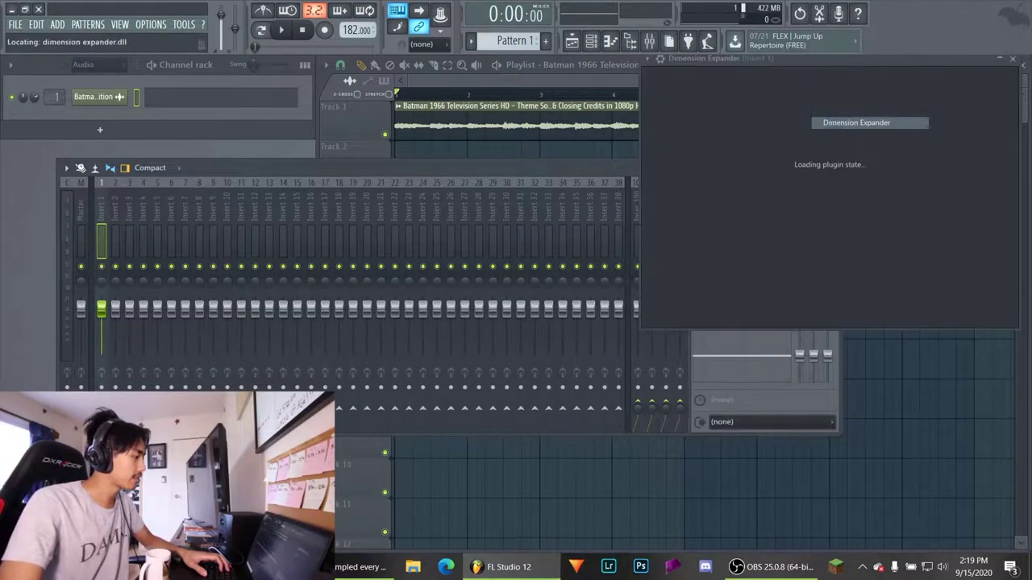
left_click(698, 218)
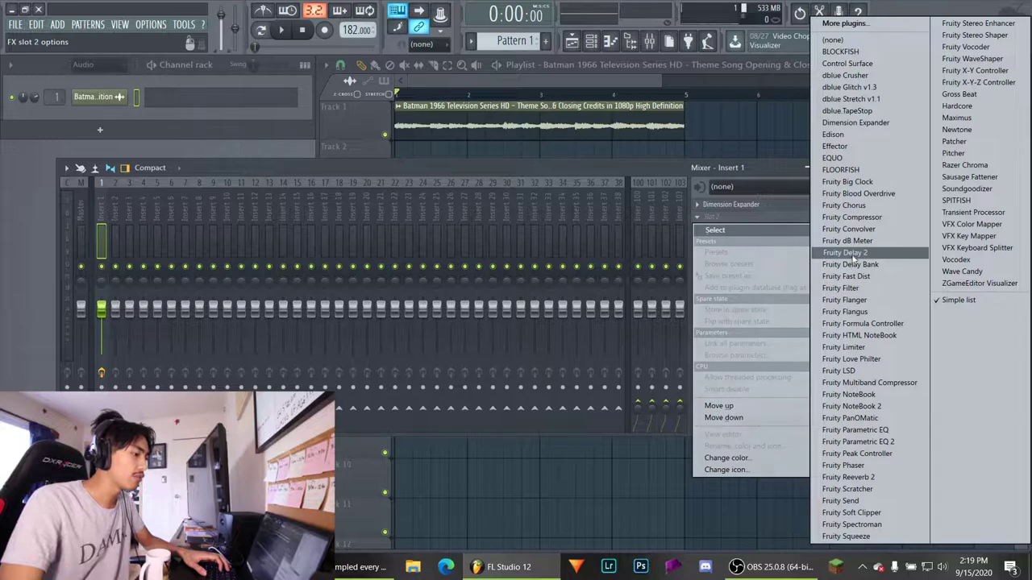
left_click(873, 278)
left_click_drag(880, 71, 413, 160)
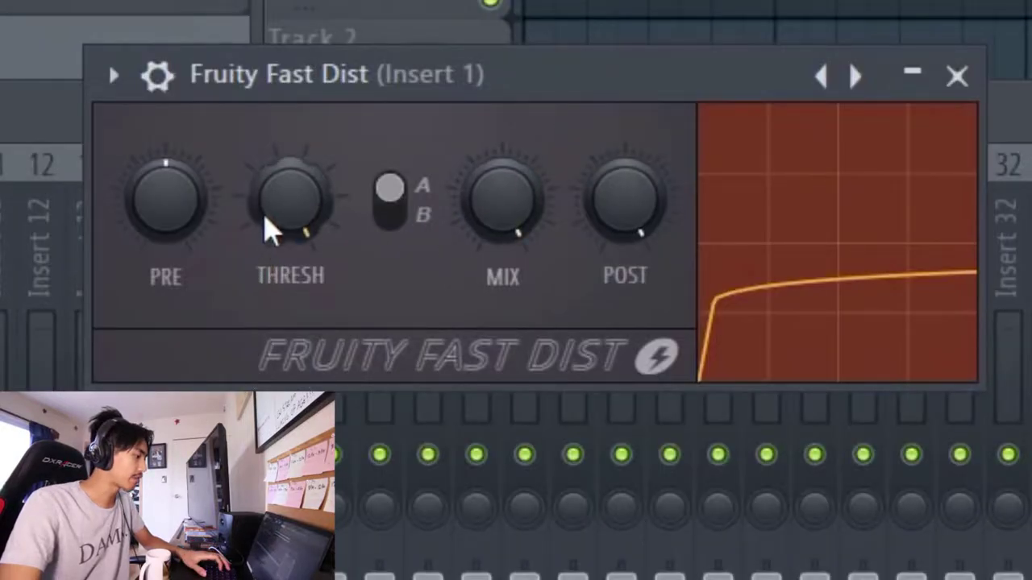
Raise the pre gain of Fruity Fast Dist to maximum and lower its threshold
left_click_drag(167, 222, 168, 145)
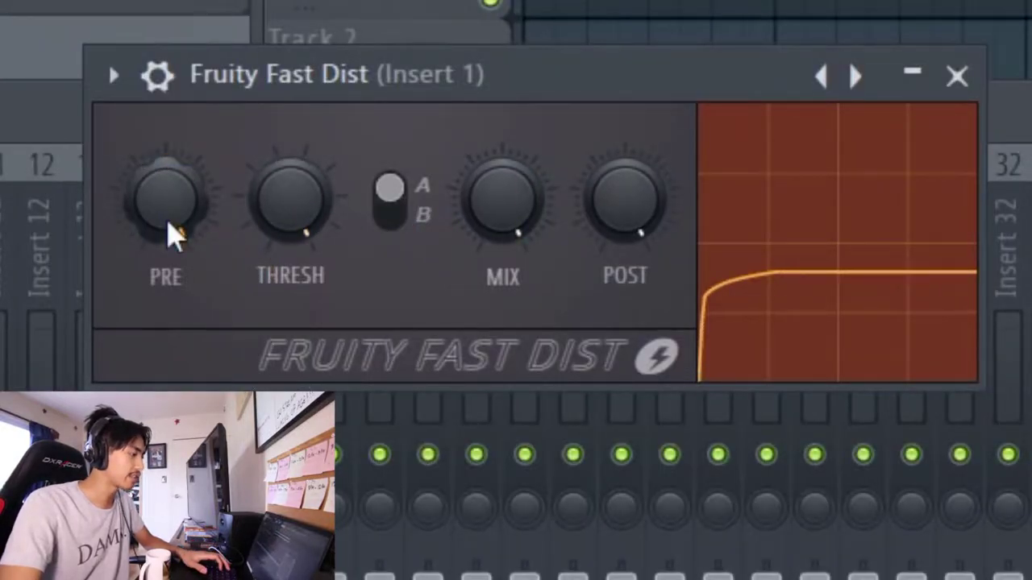
left_click_drag(276, 219, 275, 300)
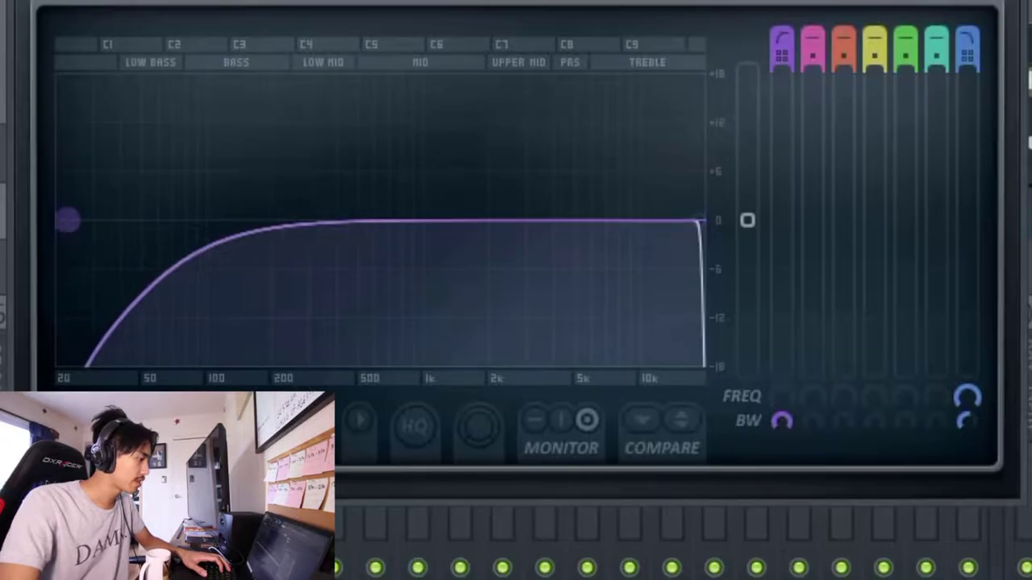
Shift the low-cut band of the parametric EQ to a higher frequency and adjust its high-cut band slightly
left_click_drag(316, 152, 339, 152)
left_click_drag(518, 152, 522, 153)
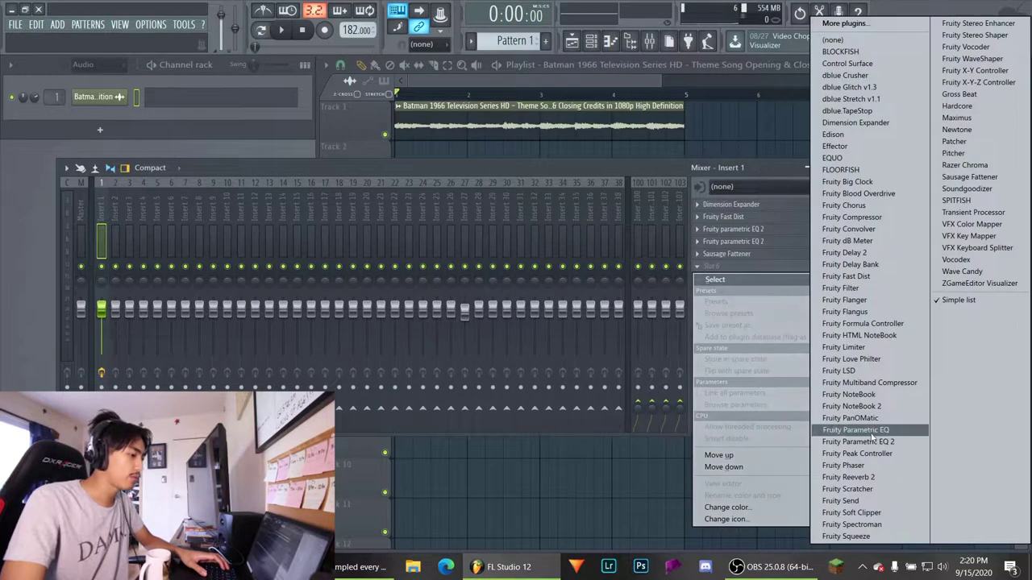
Add another Fruity Parametric EQ 2 in slot 6 of Insert 1 and shape its bands by ear during playback
left_click(855, 428)
left_click_drag(805, 372, 449, 104)
key("space")
key("space")
left_click_drag(432, 193, 450, 205)
left_click_drag(508, 257, 519, 281)
key("space")
scroll(505, 266, "down", 5)
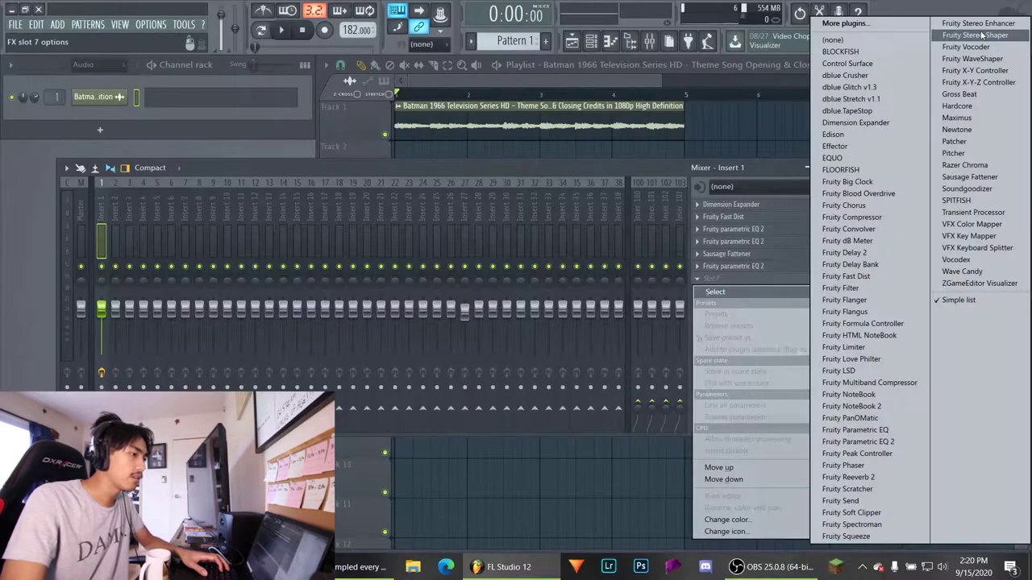
Load Fruity Stereo Enhancer into slot 7 of Insert 1, audition it and close its window
left_click(921, 152)
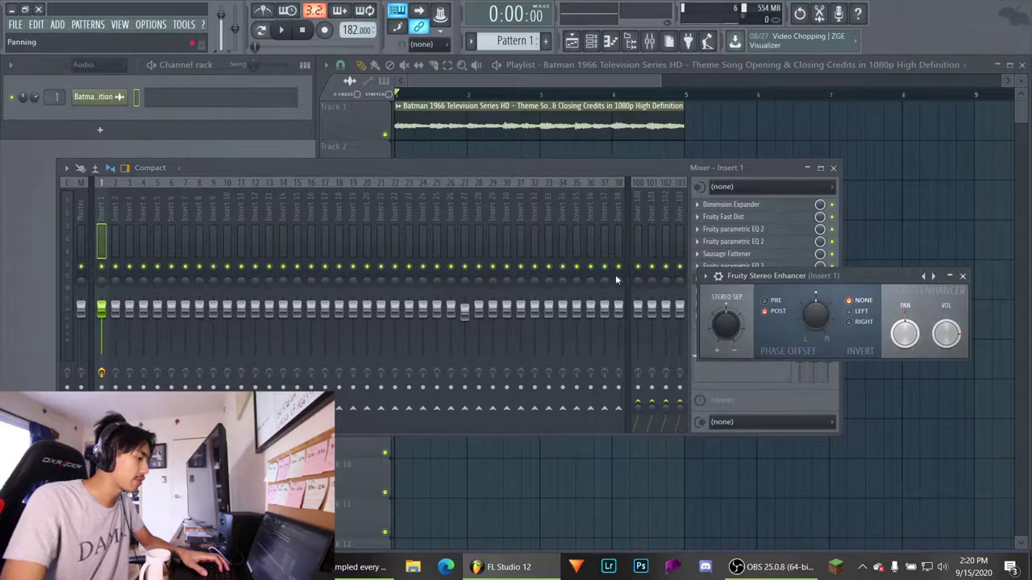
left_click_drag(764, 278, 387, 114)
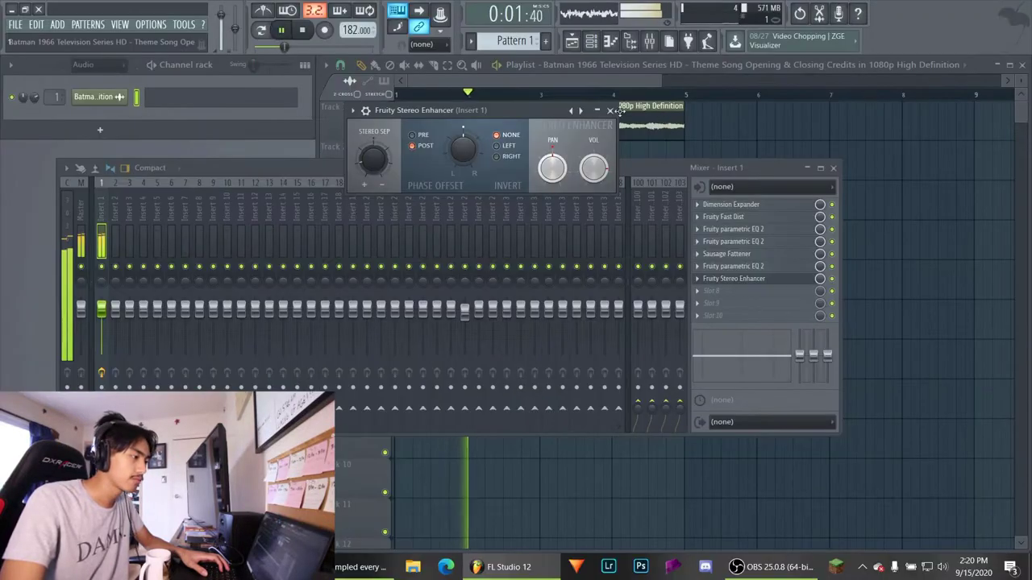
left_click(615, 111)
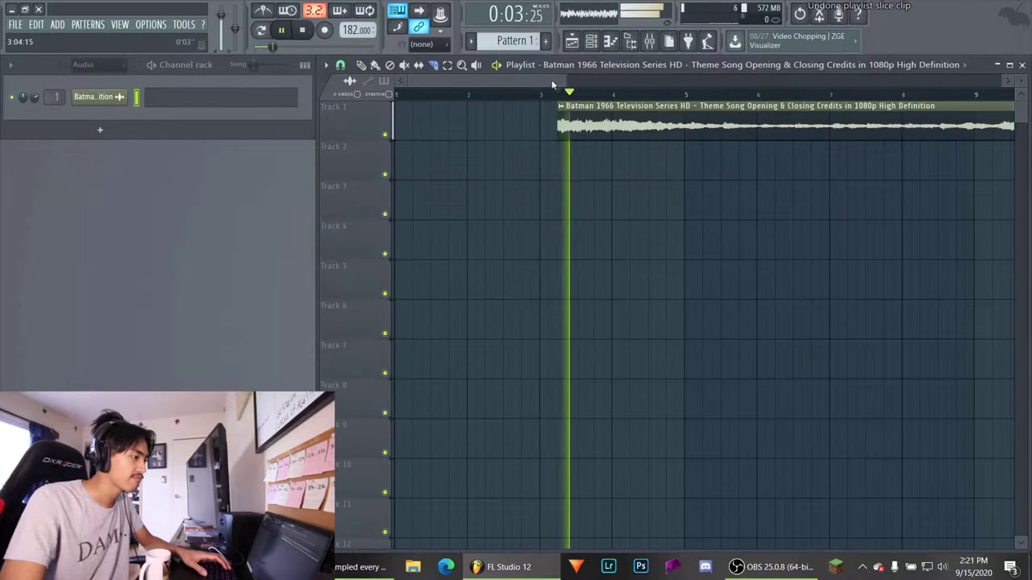
Pull down mid band 5 of the additional Fruity Parametric EQ 2 and shift it to a higher frequency
left_click_drag(553, 83, 587, 113)
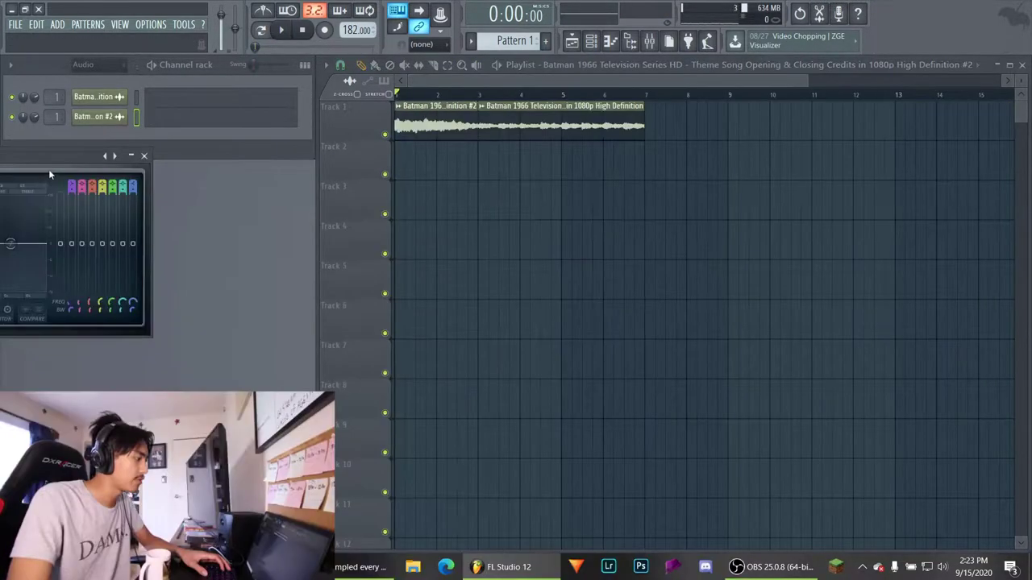
left_click_drag(49, 169, 494, 174)
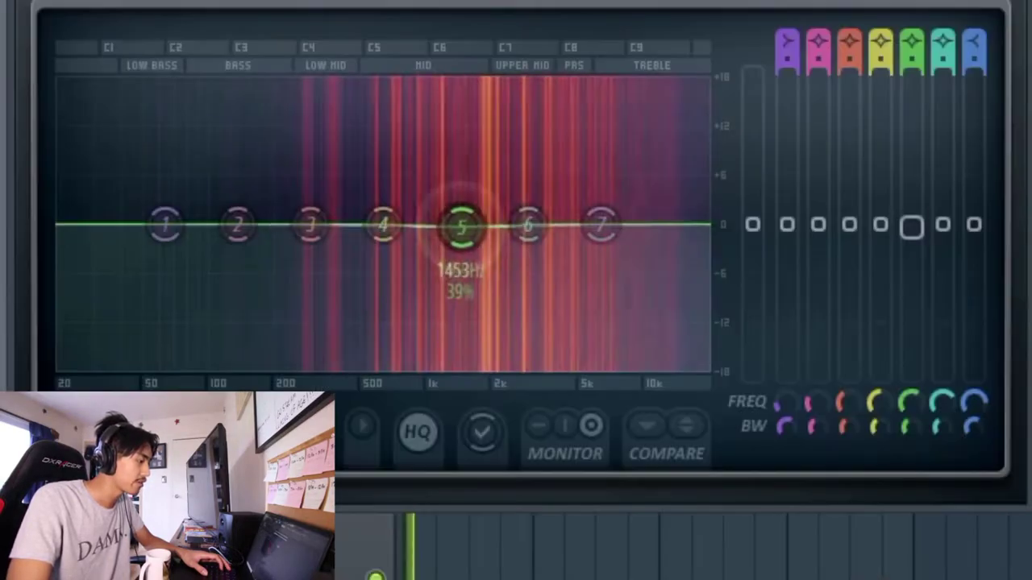
left_click_drag(410, 267, 426, 281)
left_click_drag(502, 296, 514, 295)
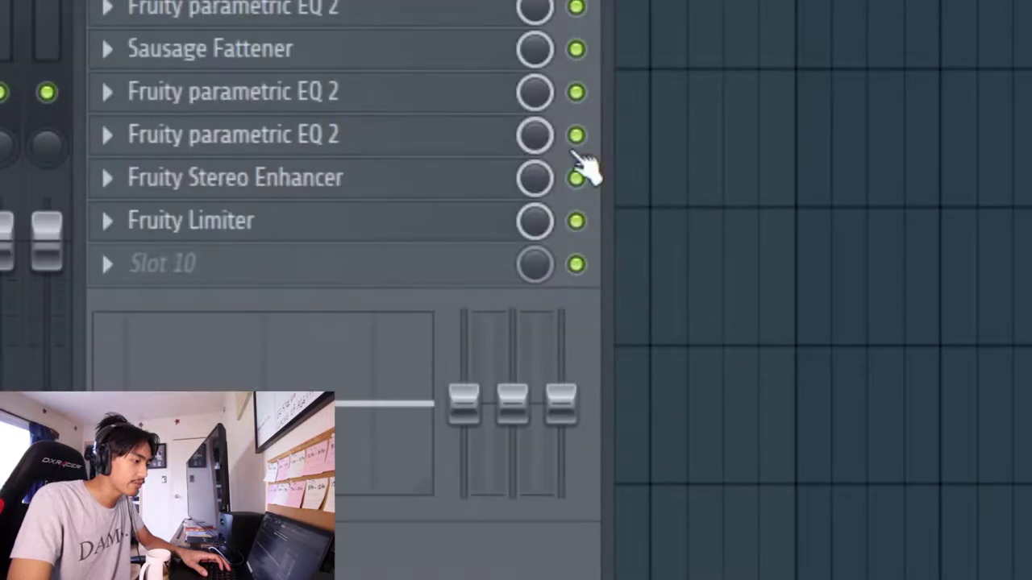
Create an automation clip for the mute switch of the Fruity Parametric EQ 2 in slot 7, and close the mixer
right_click(832, 280)
left_click(872, 372)
left_click(833, 168)
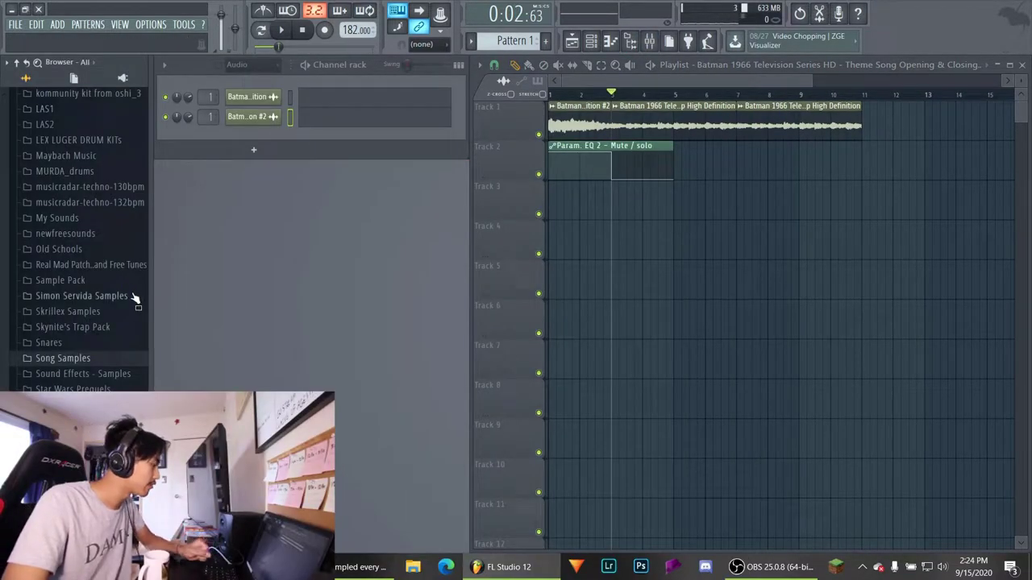
Add two C5 notes to the Frop channel in Pattern 1, half a beat into bar 2 and on its fourth beat, and return to the playlist
scroll(121, 291, "up", 2)
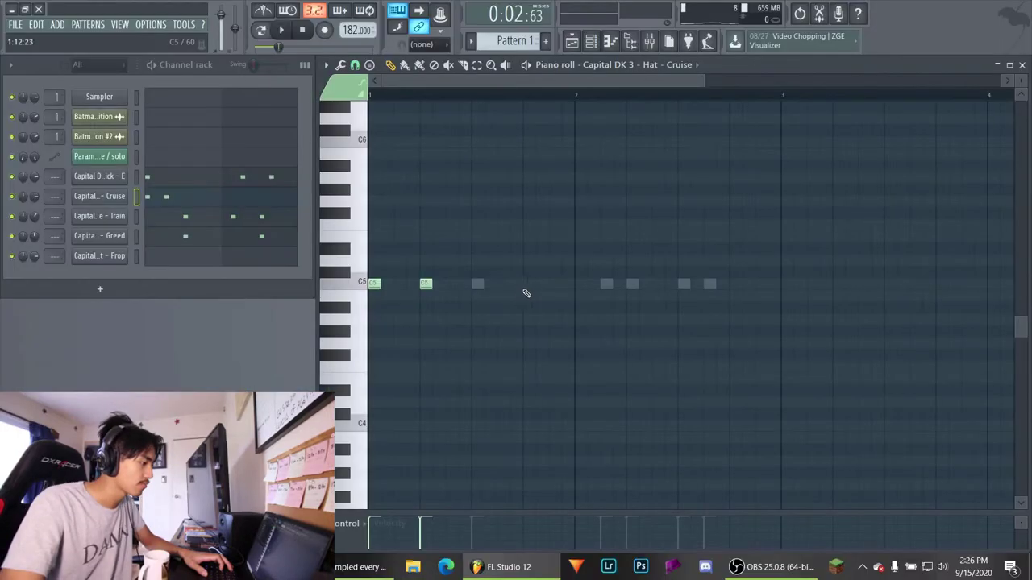
left_click(218, 199)
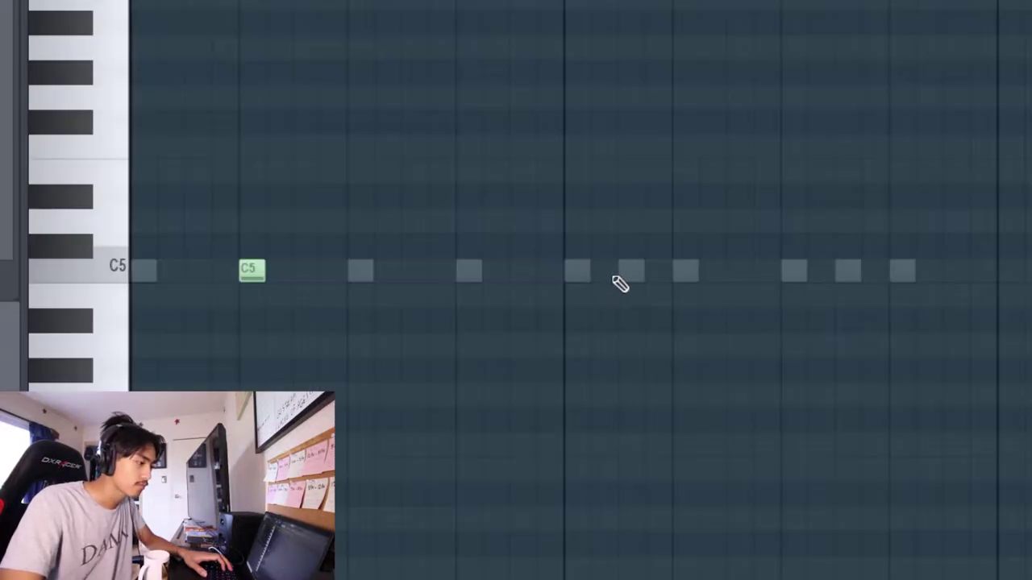
left_click(605, 285)
left_click(733, 285)
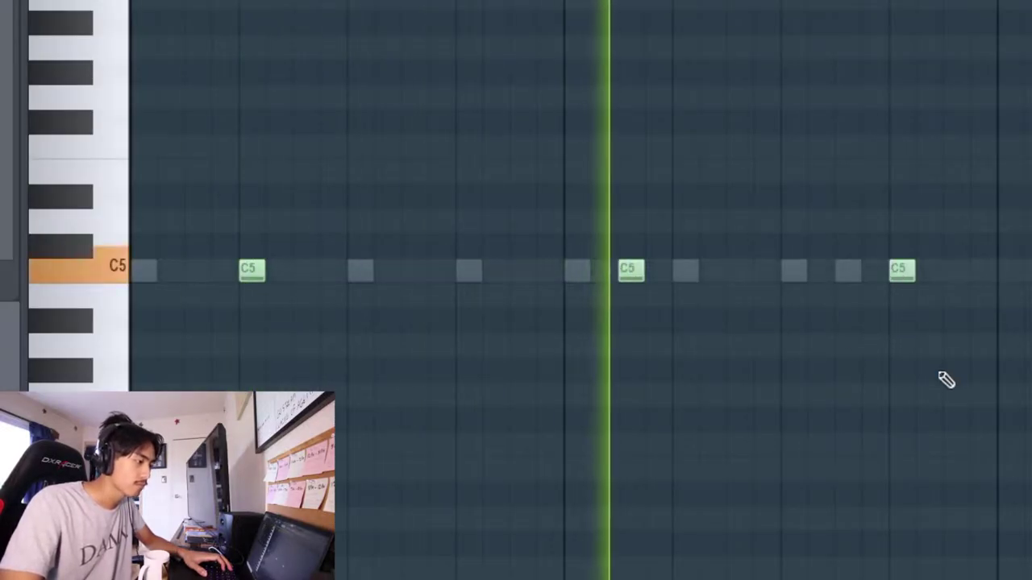
left_click(573, 42)
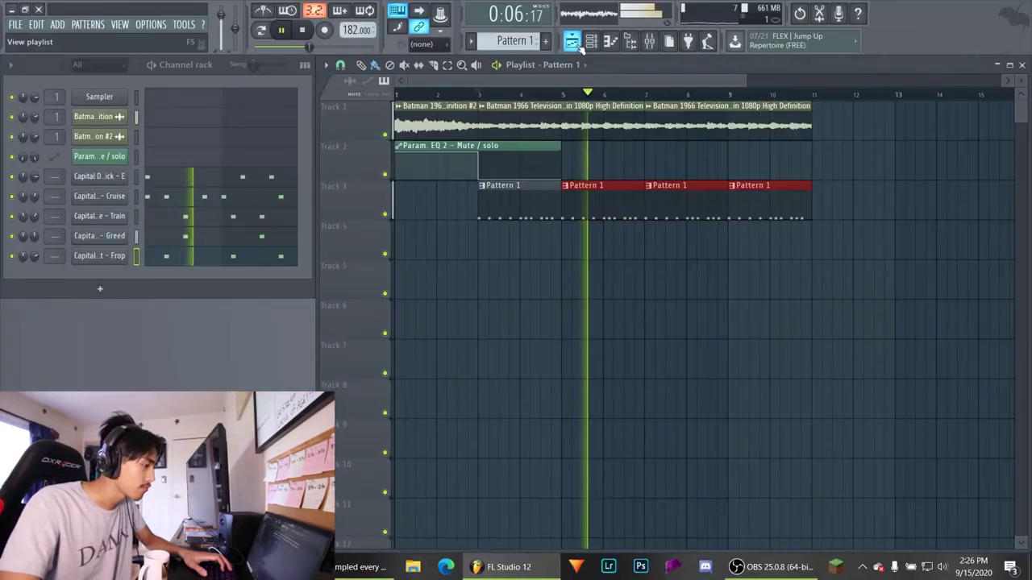
Load dblue TapeStop into slot 10 of mixer Insert 1
left_click(488, 364)
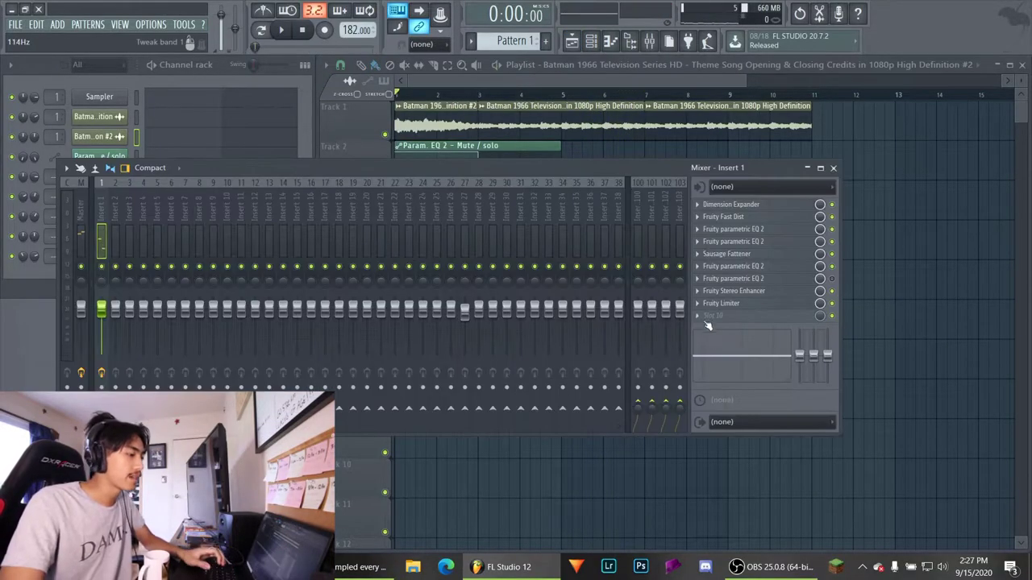
left_click(703, 316)
left_click(866, 114)
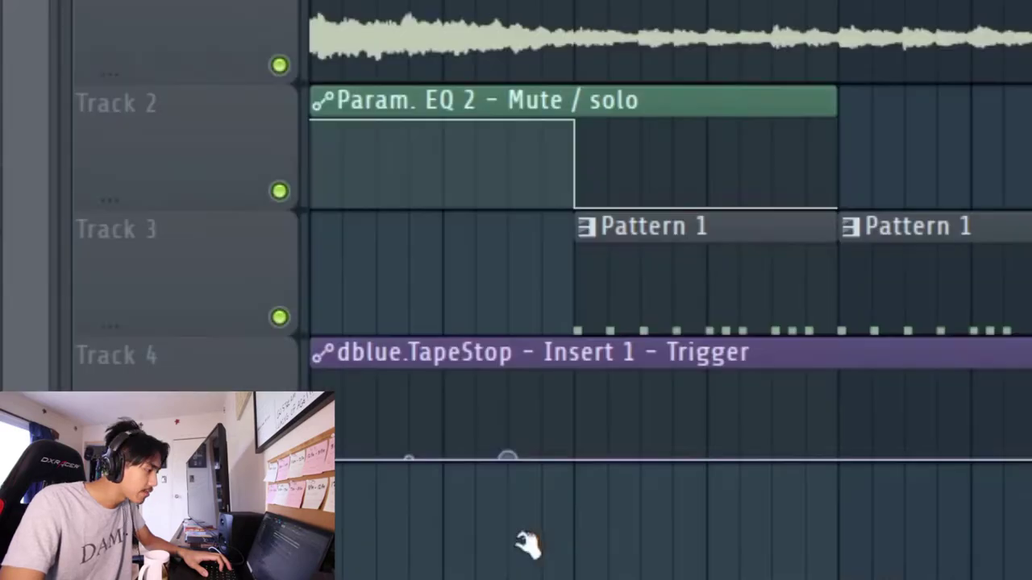
Shape the TapeStop Trigger automation on track 4 to jump to maximum midway through bar 2 and drop to minimum at bar 3
left_click_drag(508, 456, 508, 376)
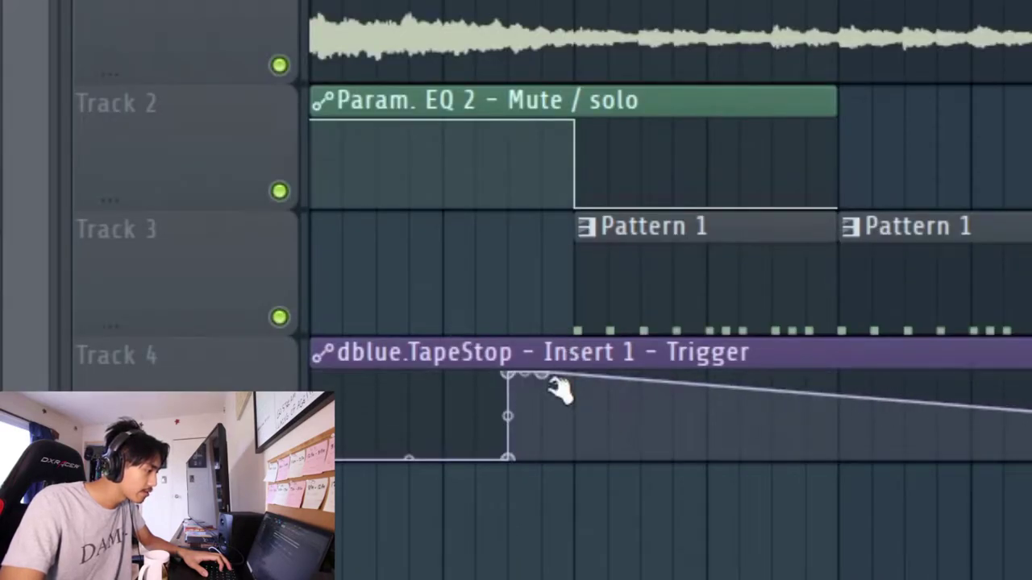
right_click(598, 393)
left_click_drag(597, 393, 574, 458)
key("space")
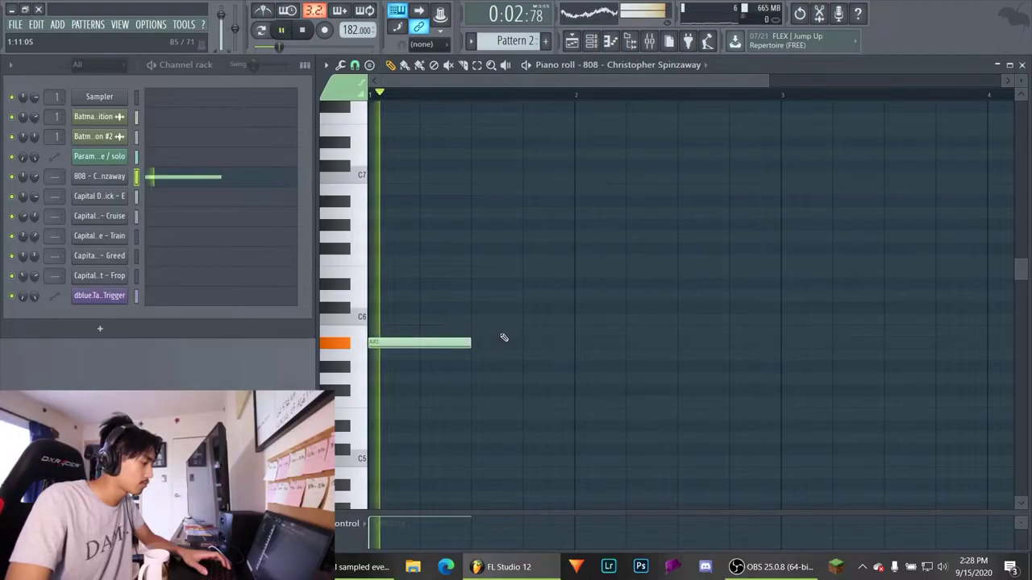
scroll(500, 331, "down", 2)
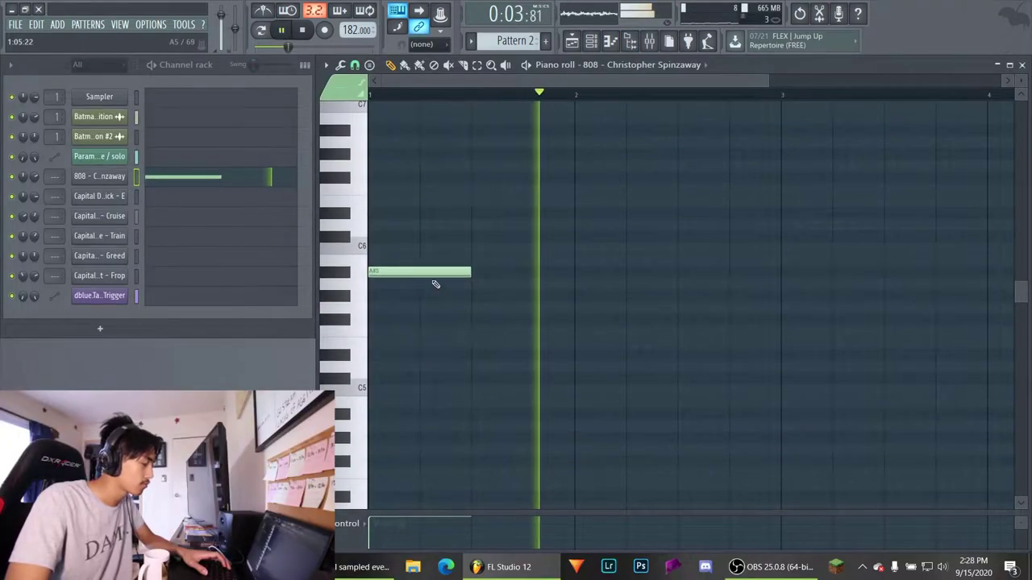
scroll(435, 282, "down", 1)
left_click_drag(698, 223, 675, 258)
right_click(668, 238)
key("space")
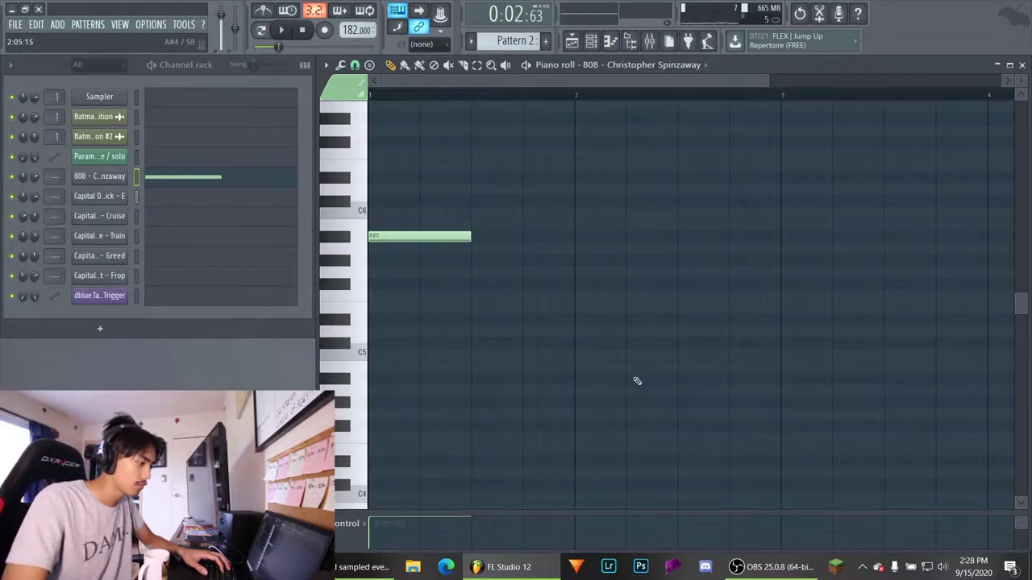
Add 808 notes at A#4 in Pattern 2: a two-beat note at the start of bar 3 and two one-beat notes in bar 4
key("space")
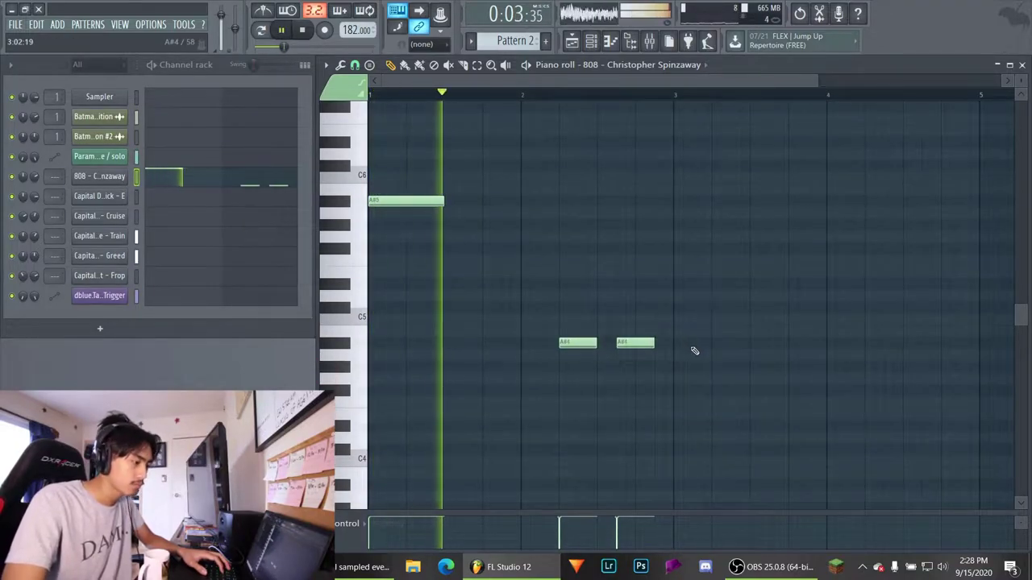
left_click(679, 344)
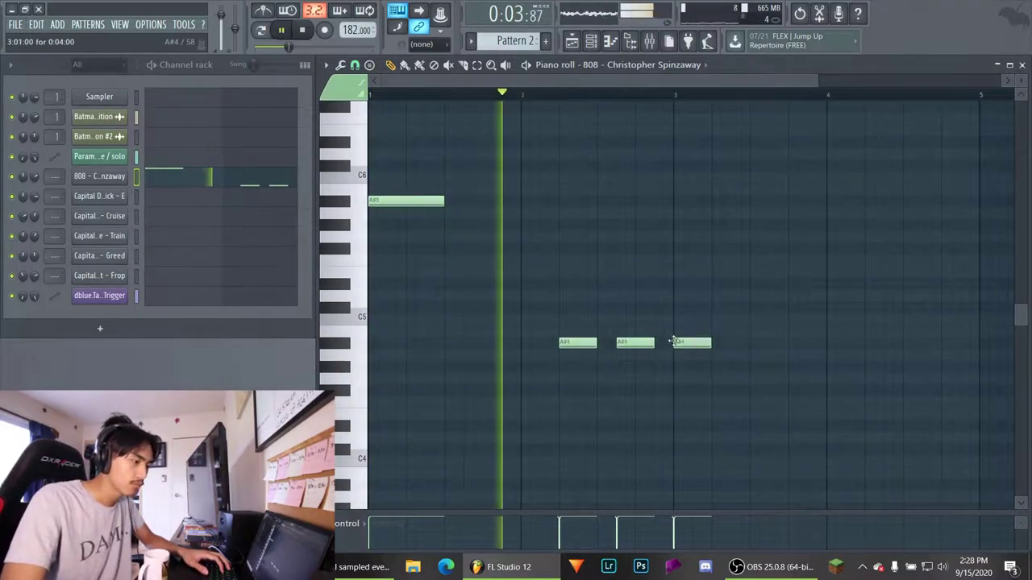
left_click_drag(709, 342, 749, 343)
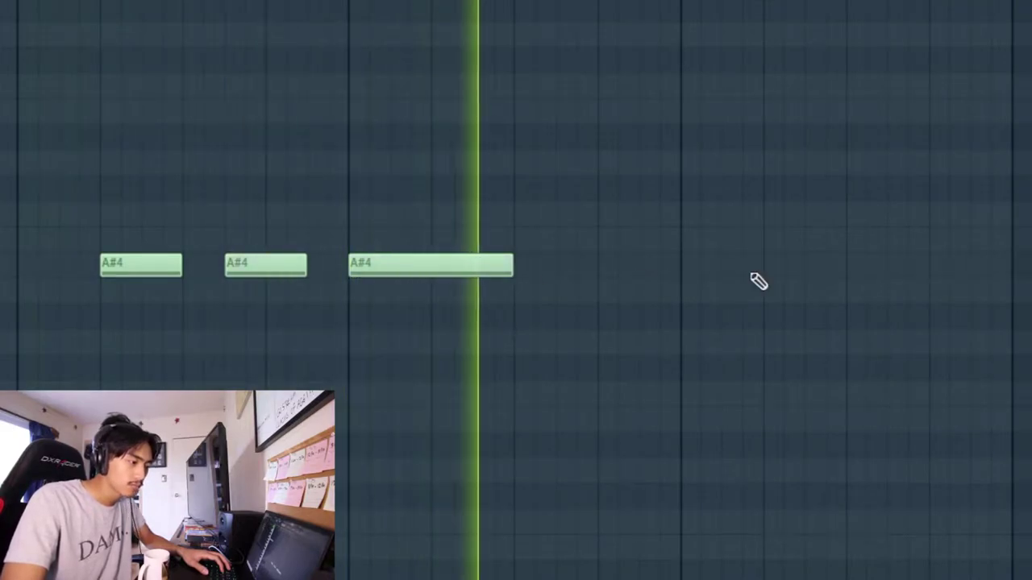
left_click(866, 342)
left_click(894, 265)
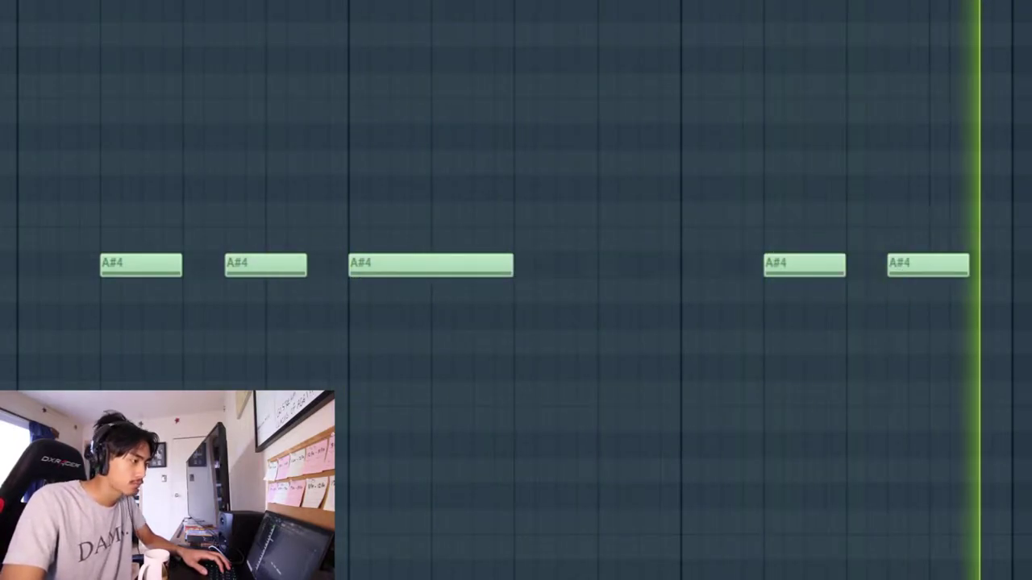
key("space")
Place the Batman #3 audio clip on track 1 from bar 9 to bar 11 in the playlist
left_click(572, 41)
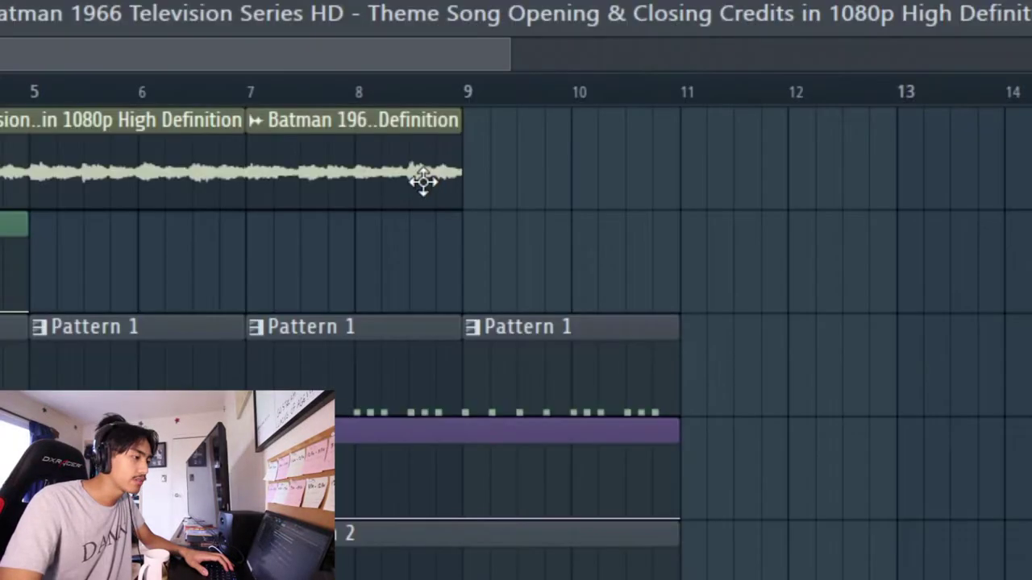
left_click_drag(711, 128, 742, 119)
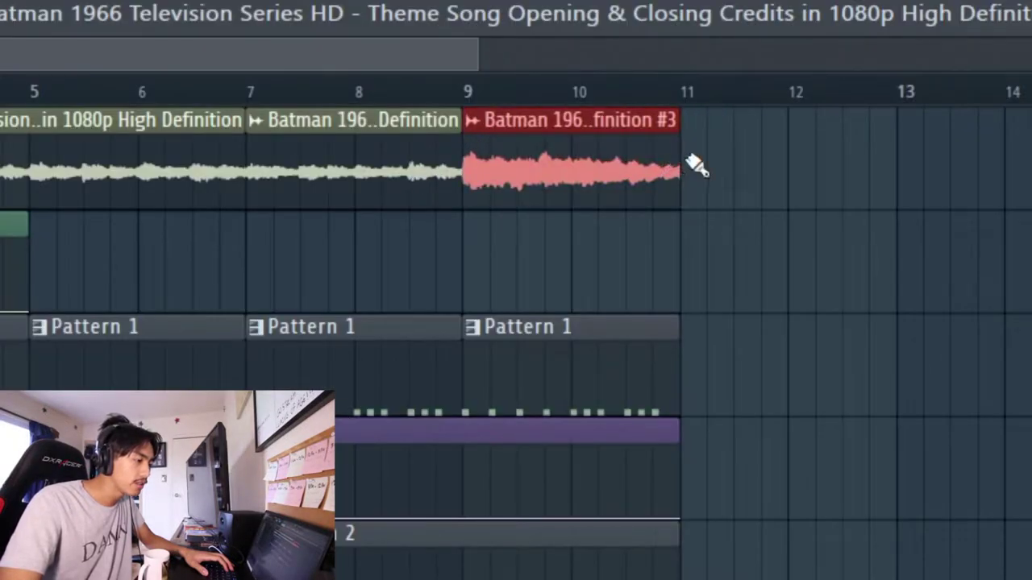
Shorten the Batman #3 clip at bar 9 to one bar, place a copy at bar 10, and play the section
left_click_drag(682, 173, 549, 204)
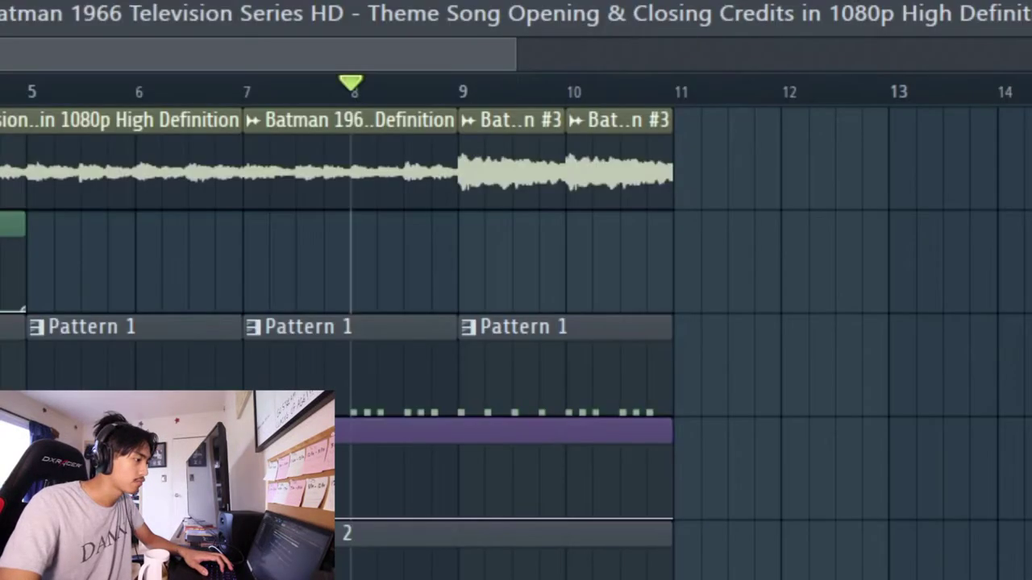
left_click(520, 160)
key("space")
left_click(738, 159)
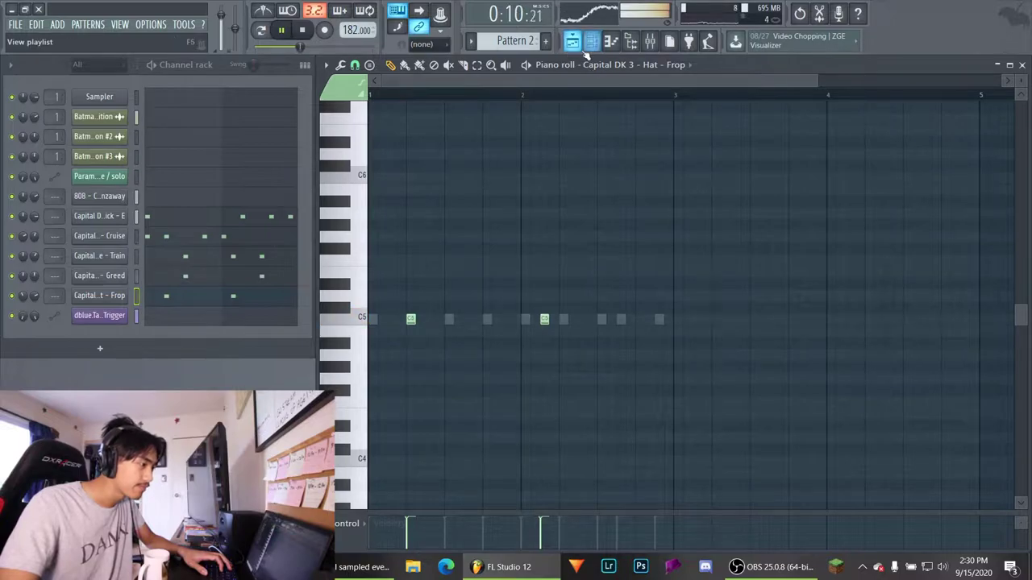
Make the second Pattern 3 clip, at bar 7 on track 5, unique and open its 808 notes
scroll(659, 264, "down", 1)
left_click(257, 219)
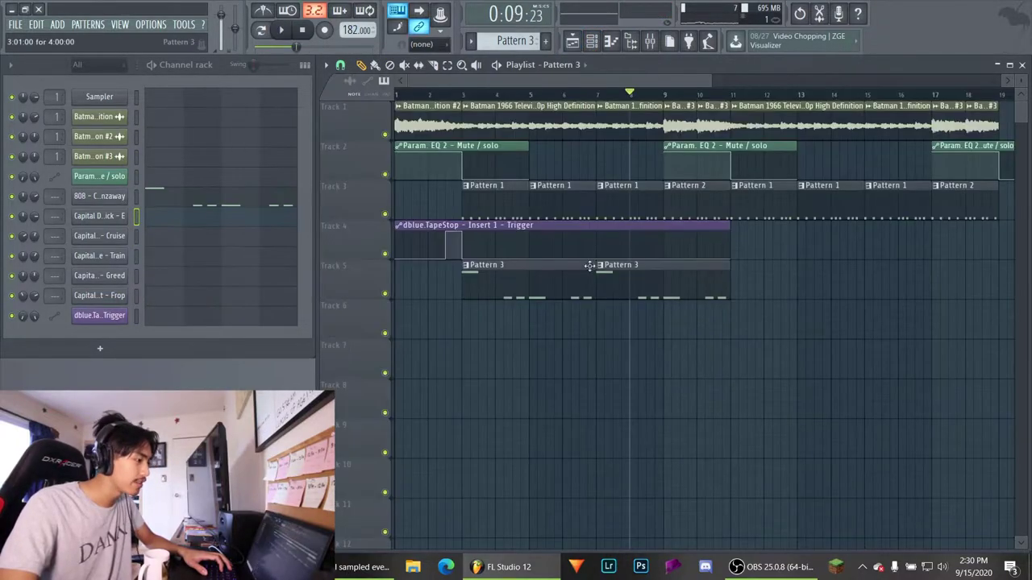
right_click(600, 269)
left_click(660, 349)
left_click(270, 205)
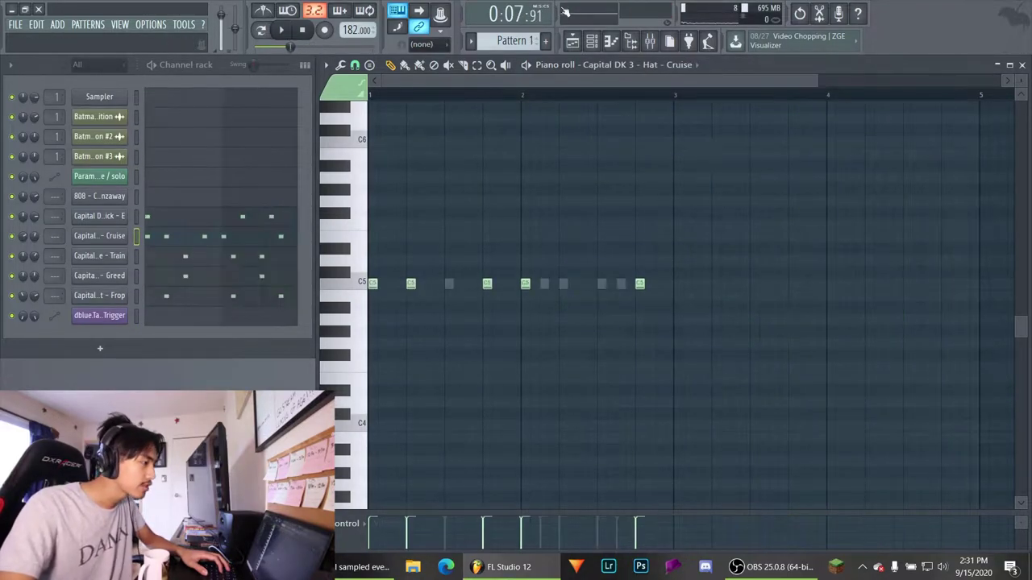
Add a Cruise hat hit half a beat after beat 4 of bar 2 in Pattern 1
left_click(572, 40)
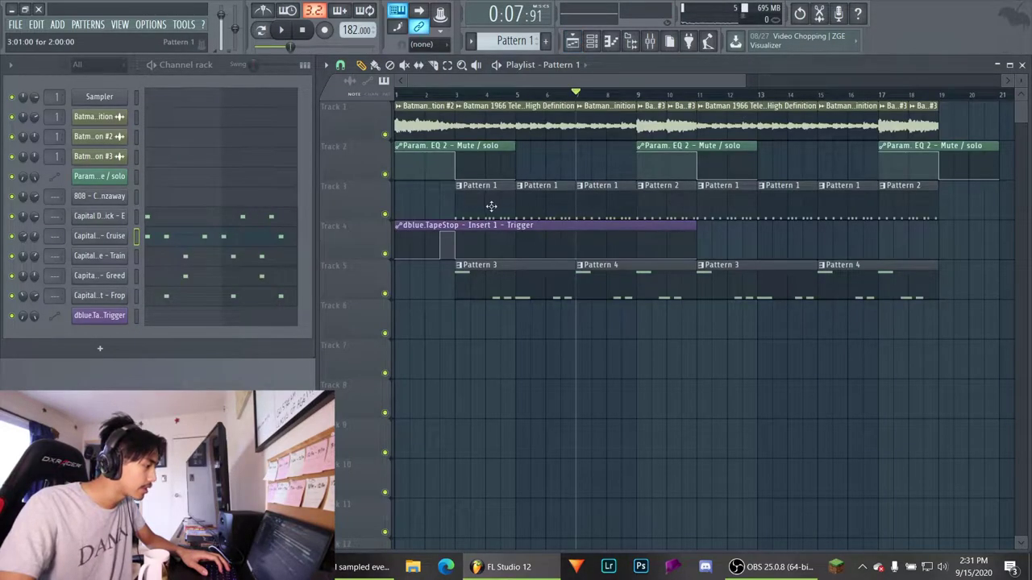
left_click(281, 241)
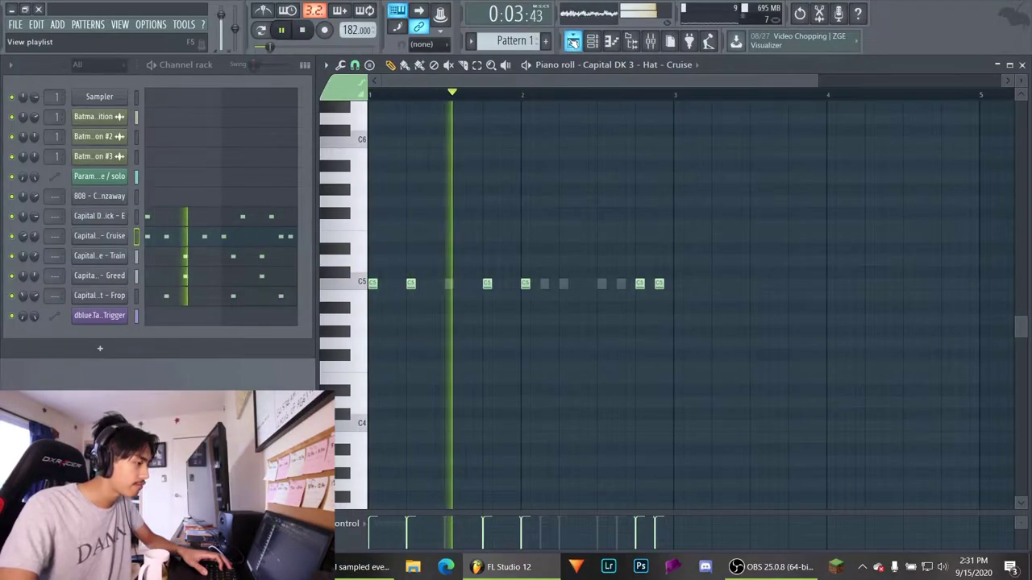
left_click(571, 40)
left_click(572, 40)
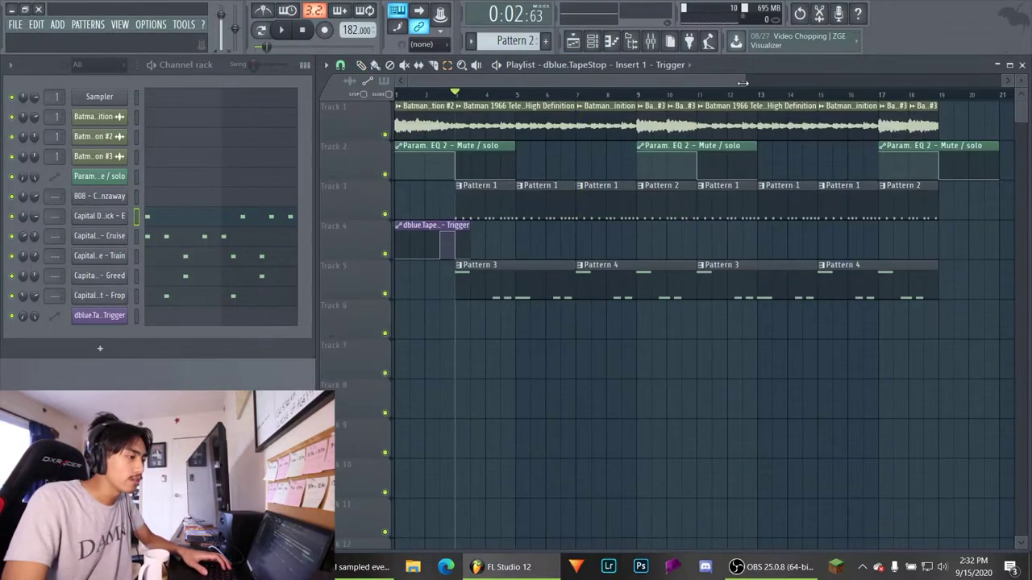
Duplicate the arrangement from bar 3 to bar 19 so that the copy starts at bar 19
left_click_drag(743, 83, 1026, 108)
left_click_drag(440, 120, 743, 302)
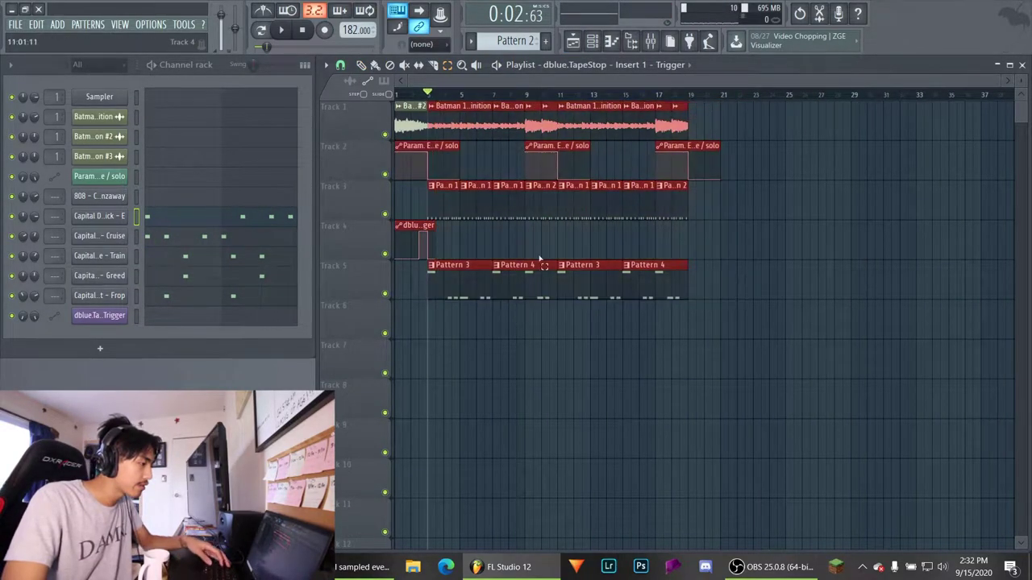
left_click_drag(442, 256, 336, 129)
left_click_drag(414, 117, 709, 127)
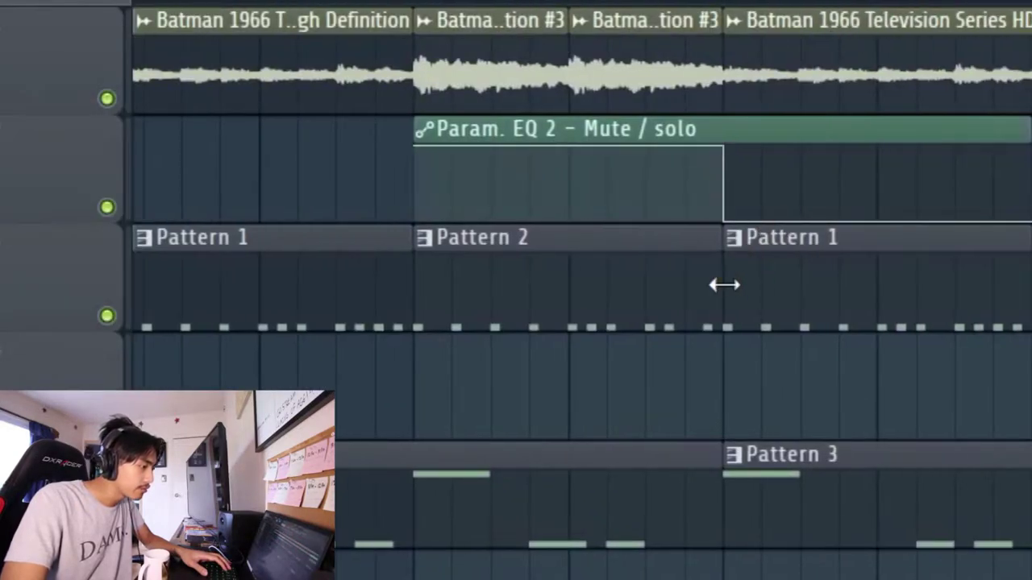
Cut the drum and 808 clips short within bar 17 and place a copy of the TapeStop Trigger automation at bar 17 on track 4
left_click_drag(724, 284, 613, 353)
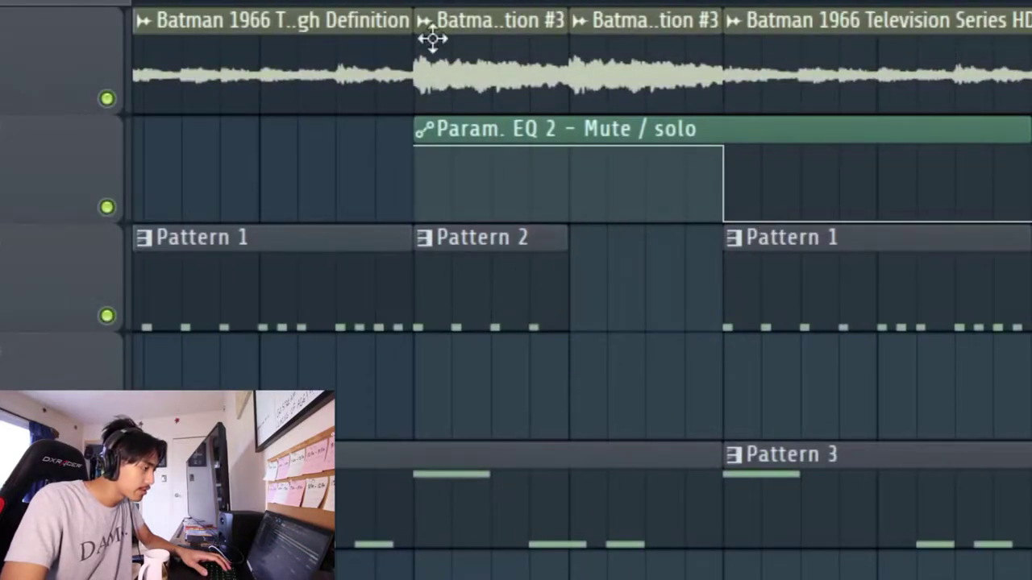
key("space")
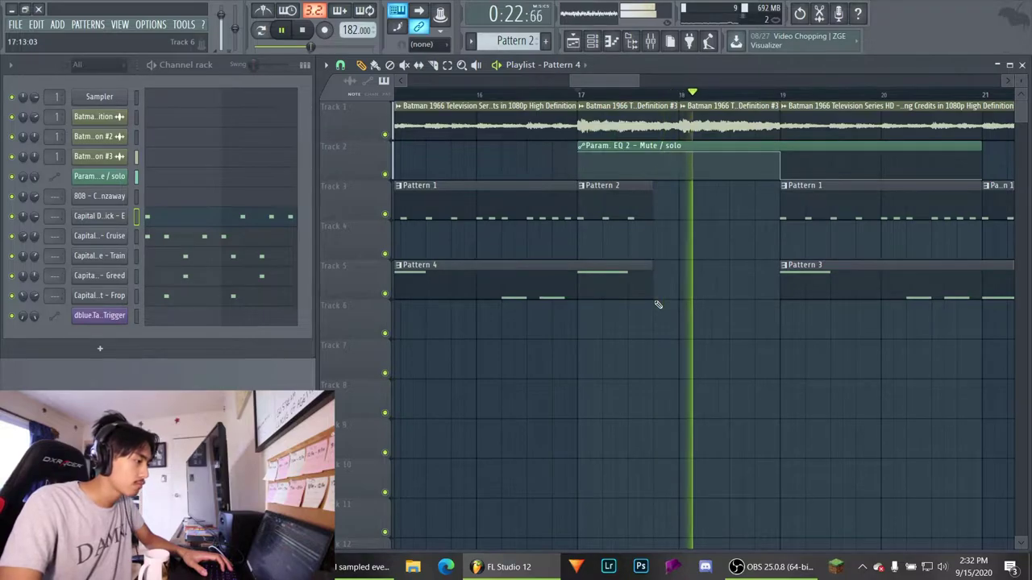
left_click_drag(637, 78, 798, 134)
left_click_drag(486, 283, 424, 306)
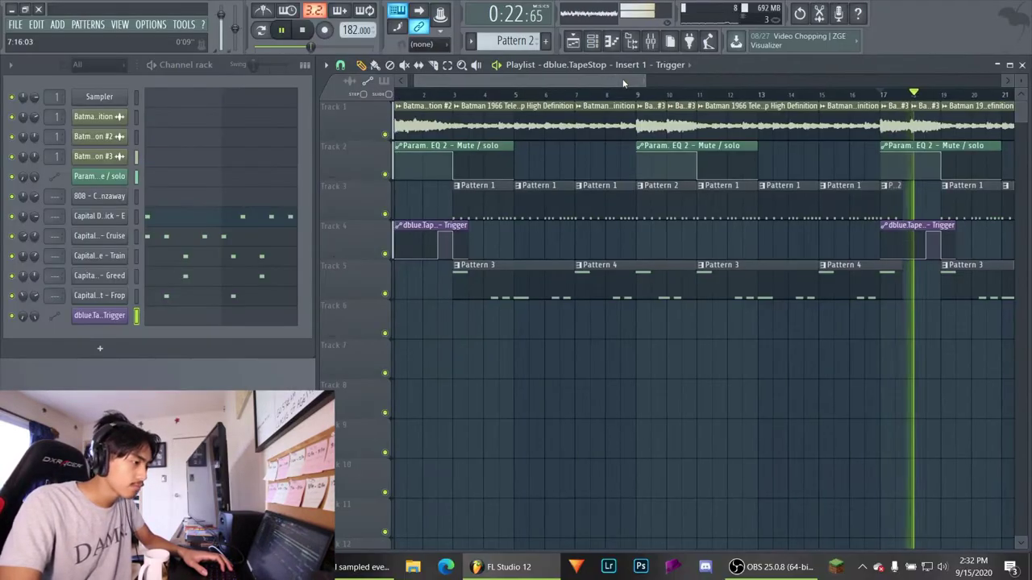
scroll(686, 97, "down", 3)
key("space")
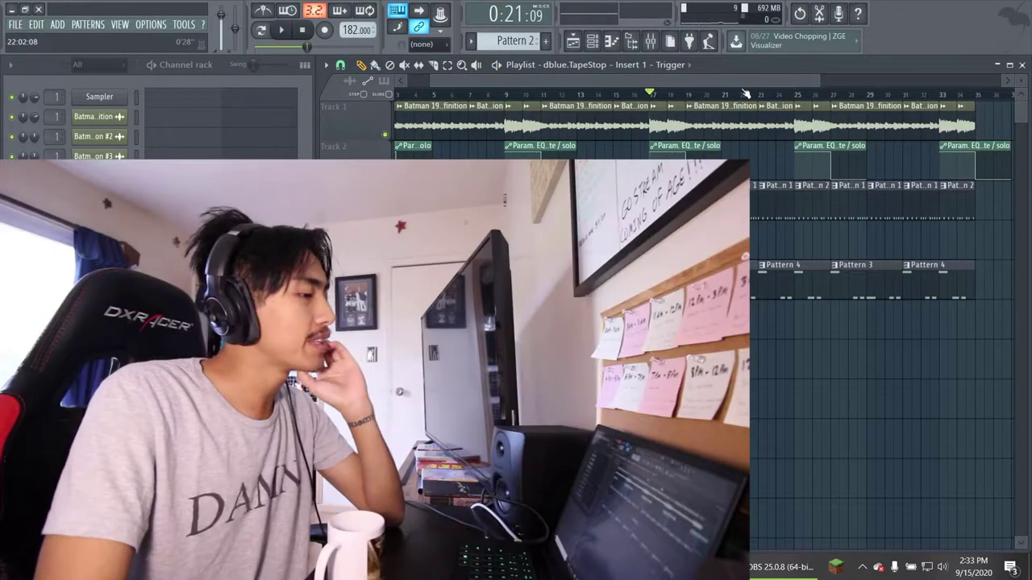
Save the project as Batman Theme Sample.flp and add a Classical Acoustic DirectWave channel, auditioning a few notes
left_click(14, 25)
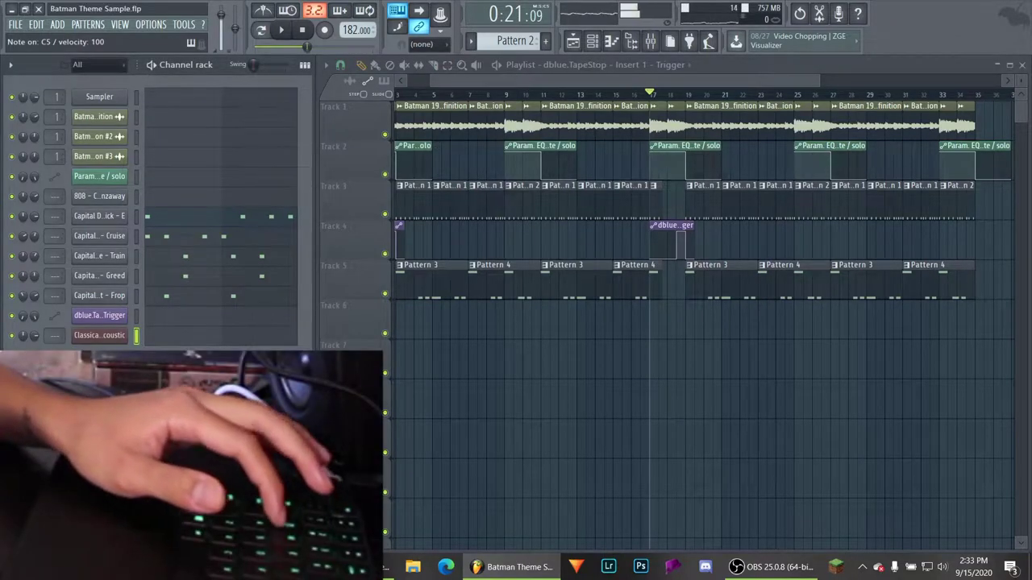
key("v")
key("n")
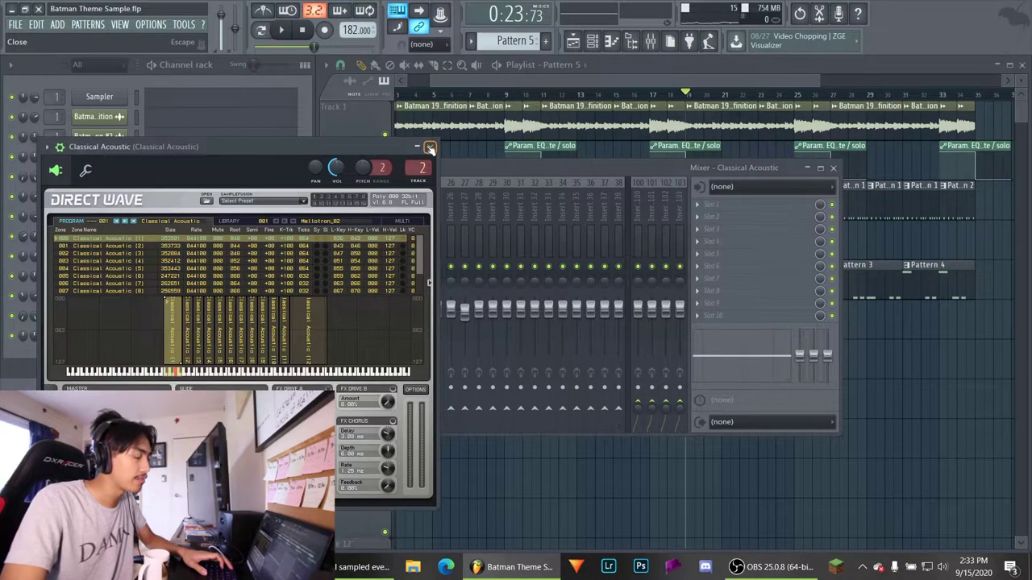
left_click(430, 149)
Load Fruity Fast Dist into slot 1 and Hardcore into slot 2 of the Classical Acoustic mixer track
left_click(704, 211)
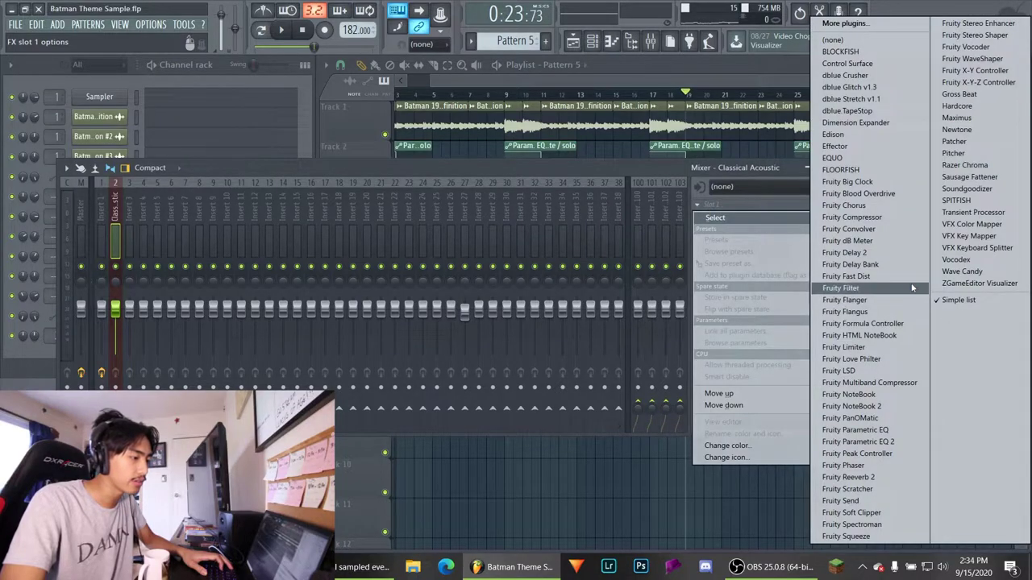
left_click(886, 277)
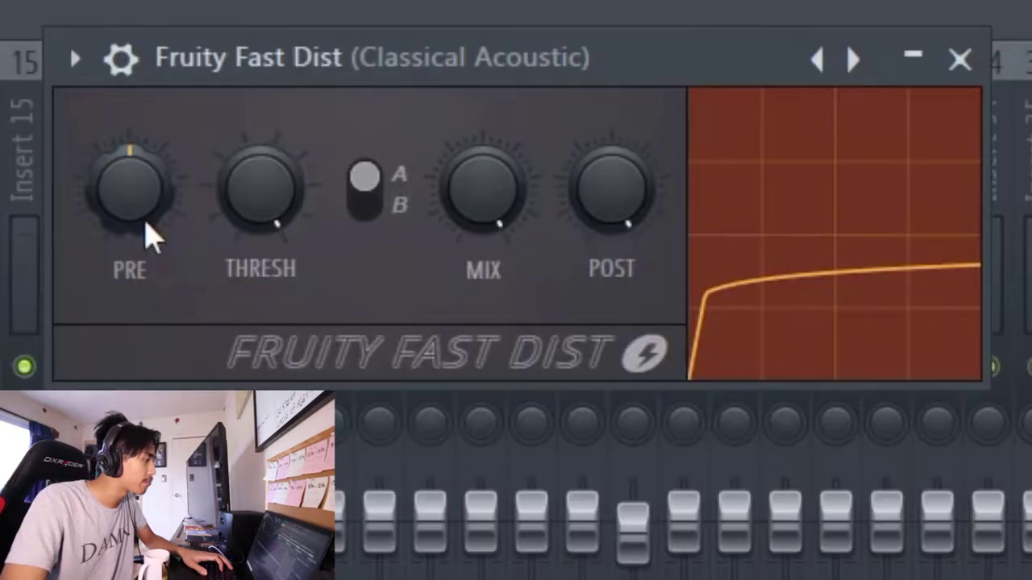
left_click_drag(338, 100, 372, 113)
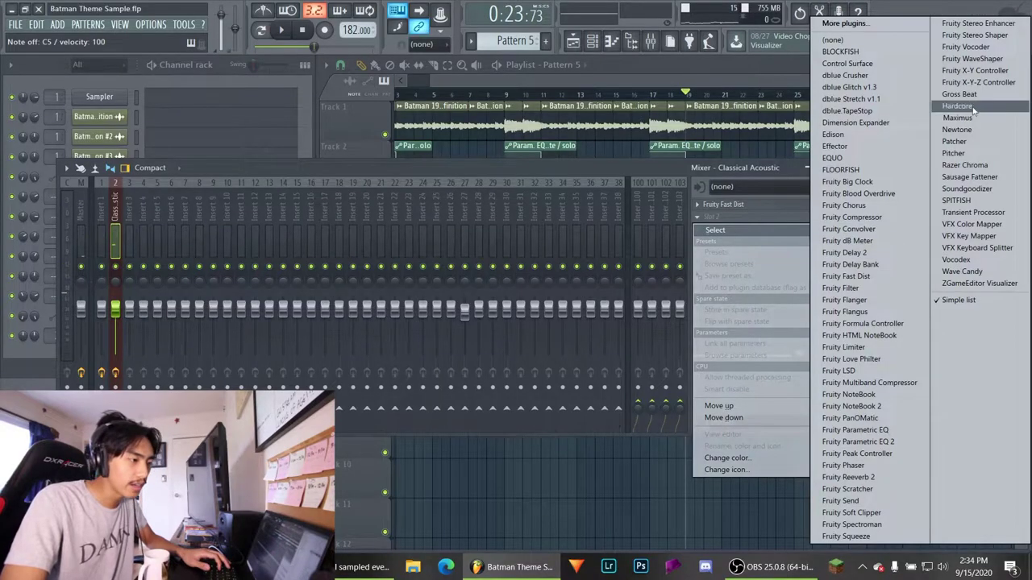
left_click(972, 105)
left_click_drag(362, 90, 645, 143)
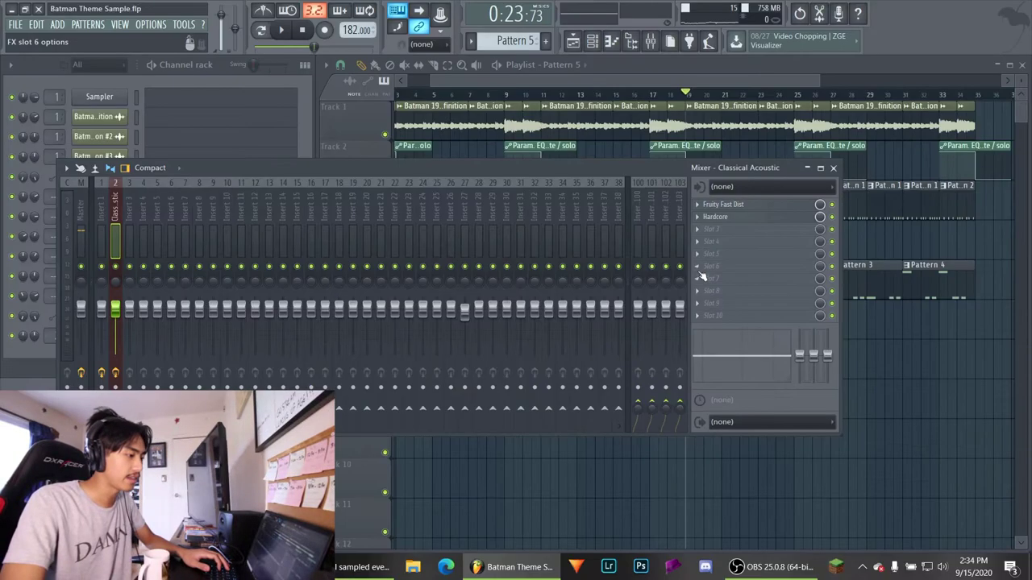
Load Fruity Limiter into slot 6 of the Classical Acoustic mixer track and close its window
left_click(711, 266)
left_click(845, 347)
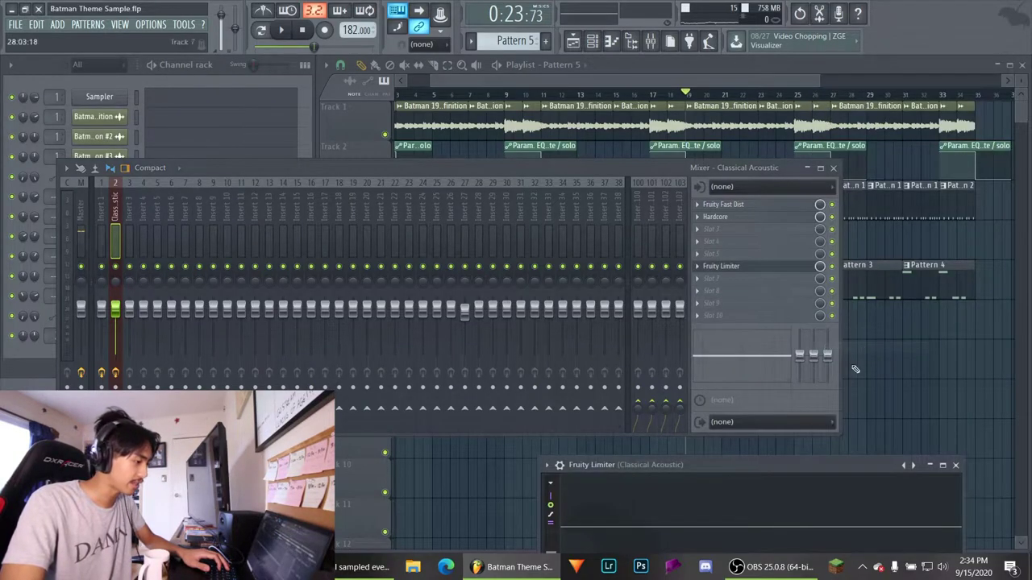
left_click_drag(729, 470, 601, 161)
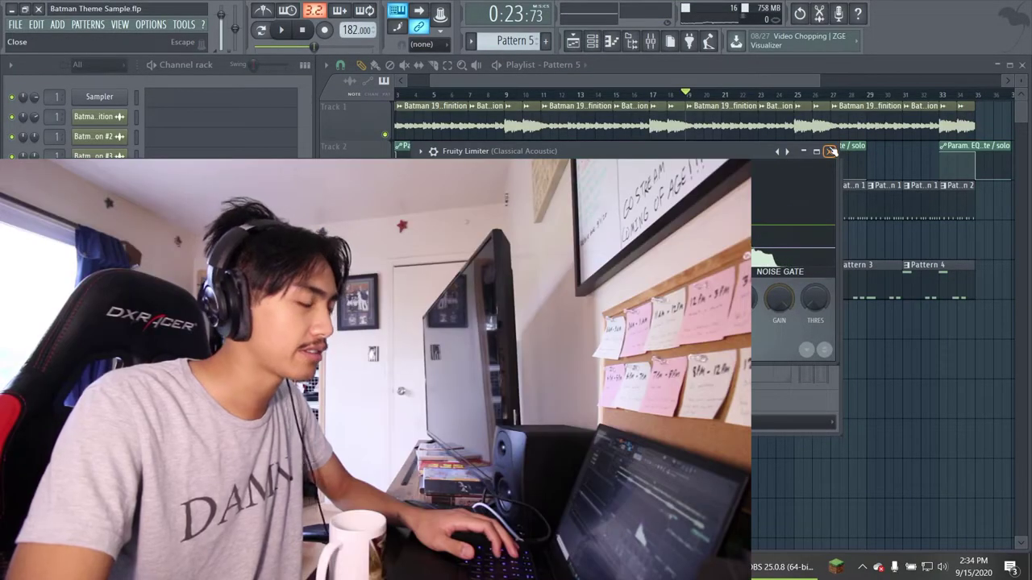
left_click(829, 152)
Load Fruity Reeverb 2 into slot 3 and move it up to slot 1, ahead of Fruity Fast Dist
left_click(697, 230)
mouse_move(716, 243)
left_click(868, 481)
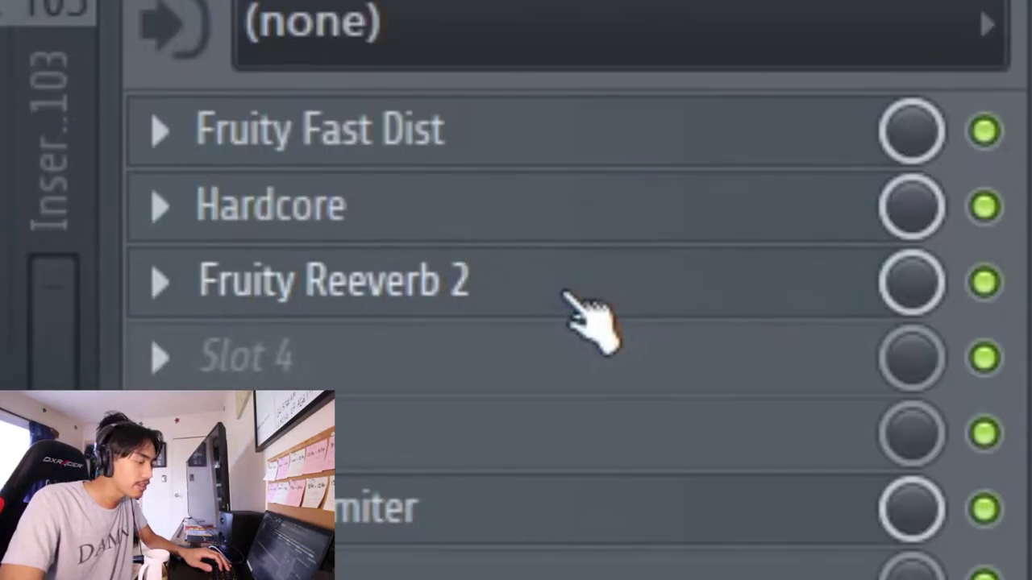
left_click_drag(569, 296, 571, 138)
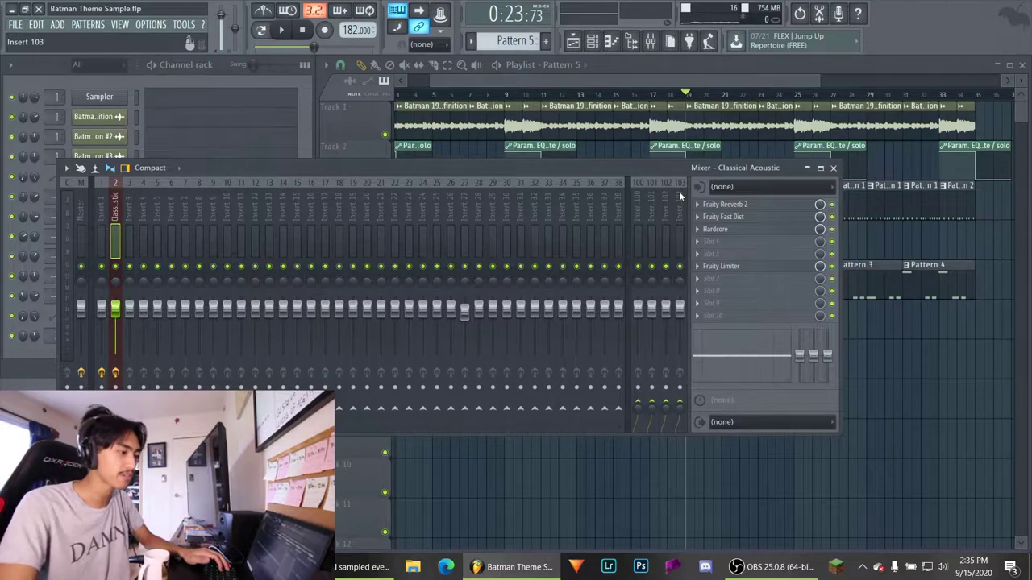
Load Fruity Parametric EQ 2 into slot 4 and apply a preset that cuts the lows below about 100 Hz and the highest treble
left_click(711, 242)
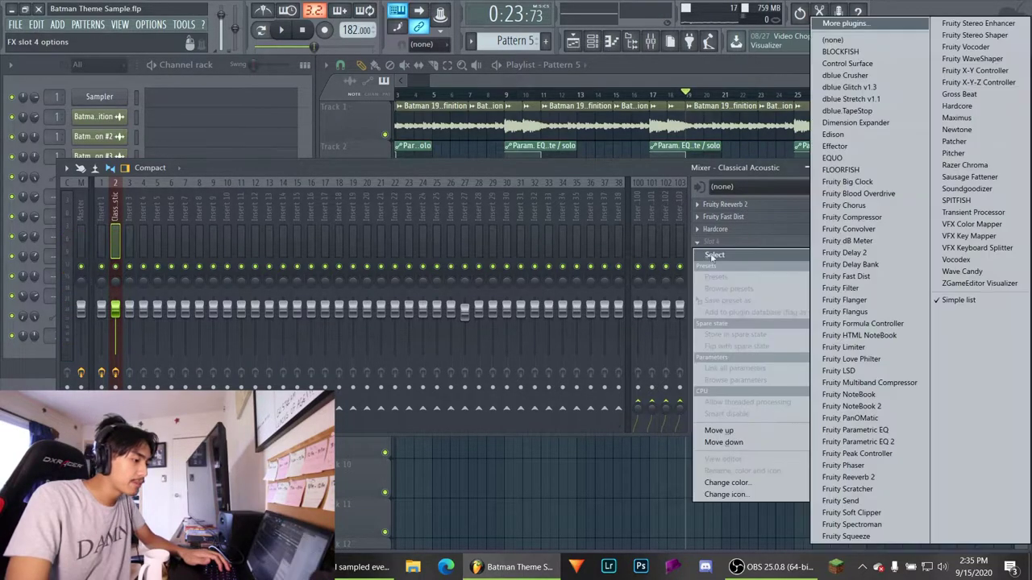
left_click(907, 445)
left_click(32, 131)
mouse_move(72, 166)
left_click(220, 190)
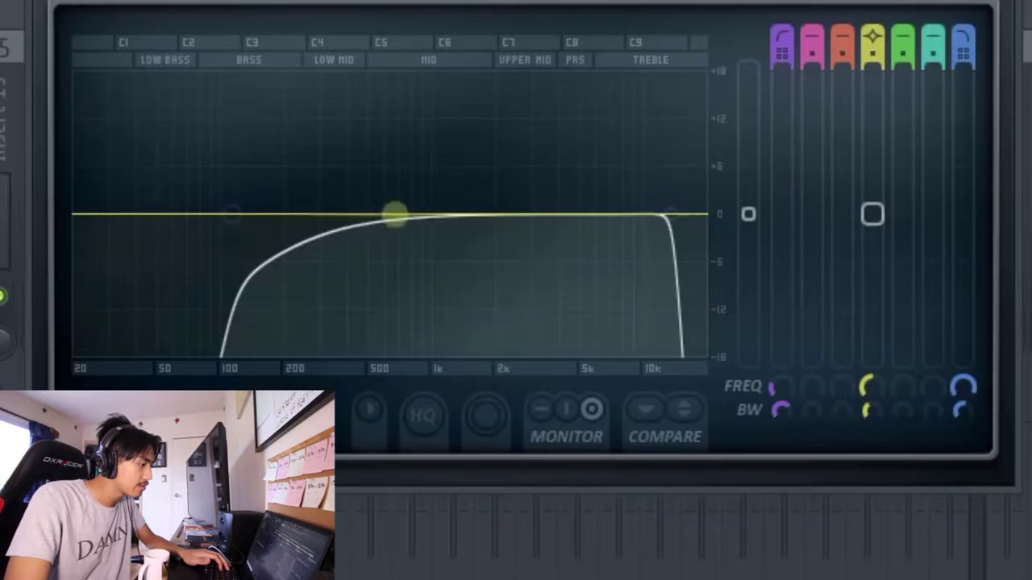
left_click_drag(431, 238, 530, 244)
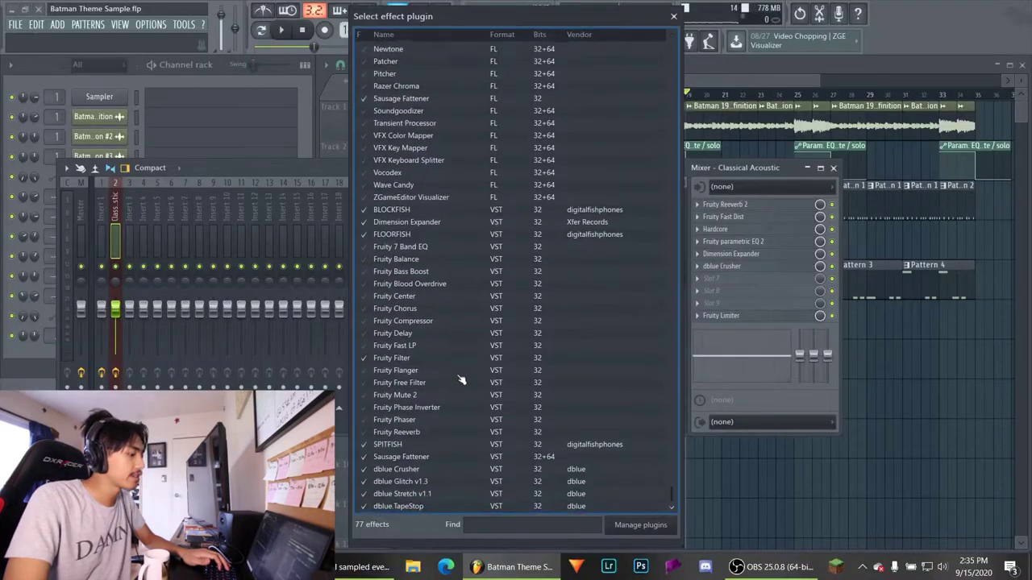
Replace dblue Crusher in slot 6 with Sausage Fattener and load Fruity Stereo Enhancer into slot 8
left_click(401, 457)
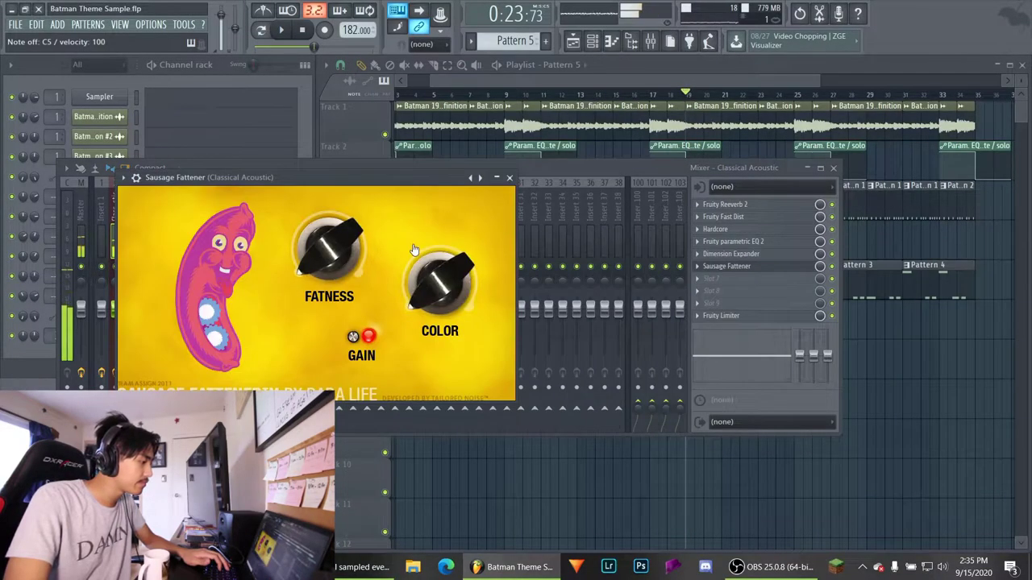
left_click(714, 292)
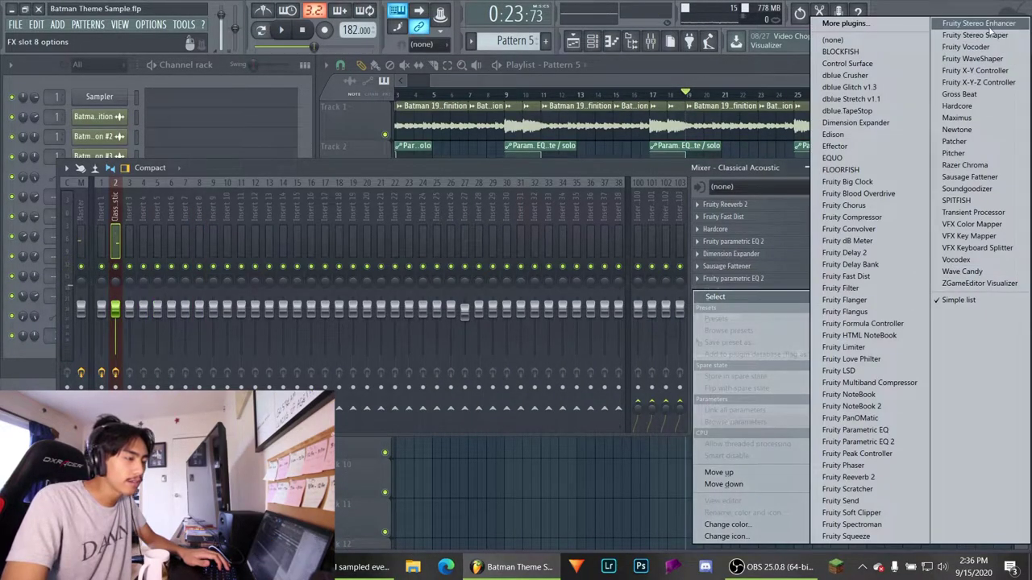
left_click(979, 23)
left_click_drag(768, 473, 570, 208)
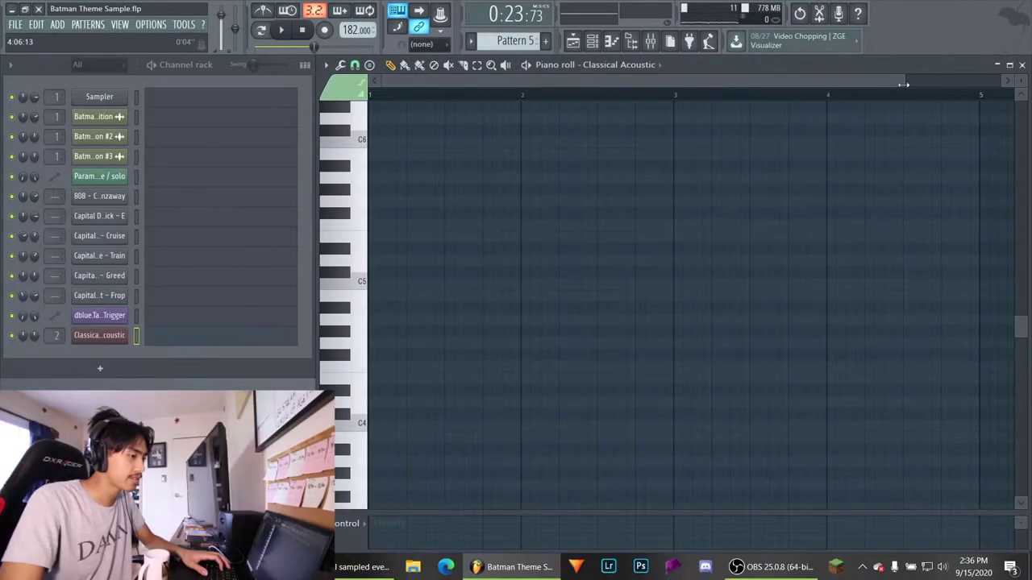
Start the Classical Acoustic melody in Pattern 5 with A#4 notes on beat 3 of bar 1 and half a beat after it
left_click_drag(905, 85, 889, 93)
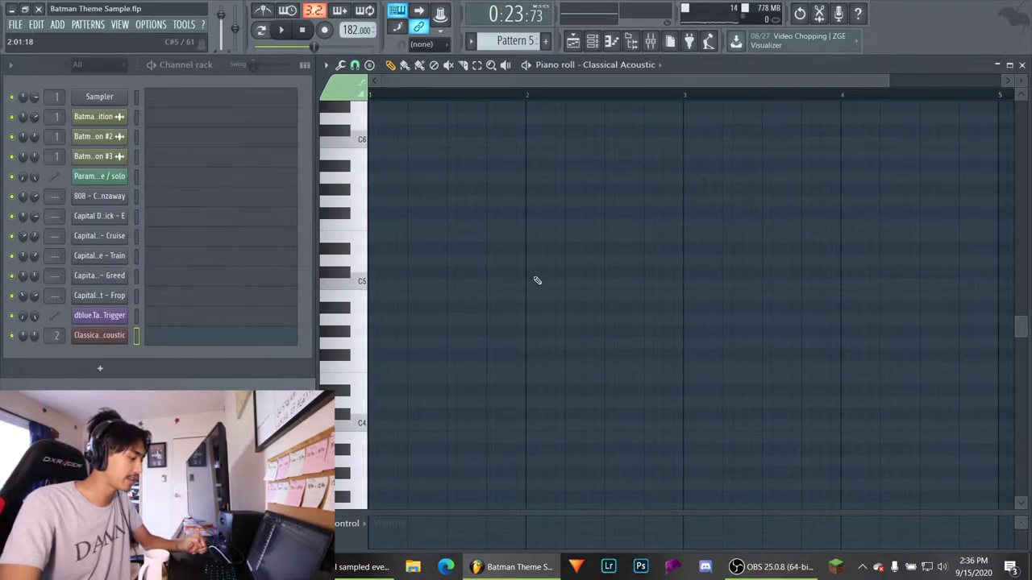
scroll(421, 283, "down", 3)
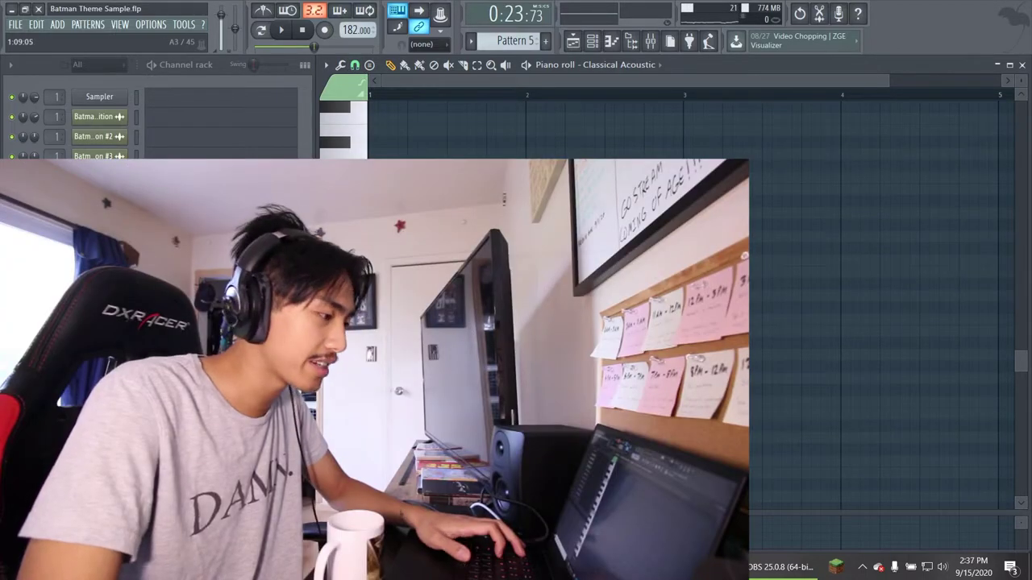
scroll(460, 294, "down", 2)
left_click(458, 131)
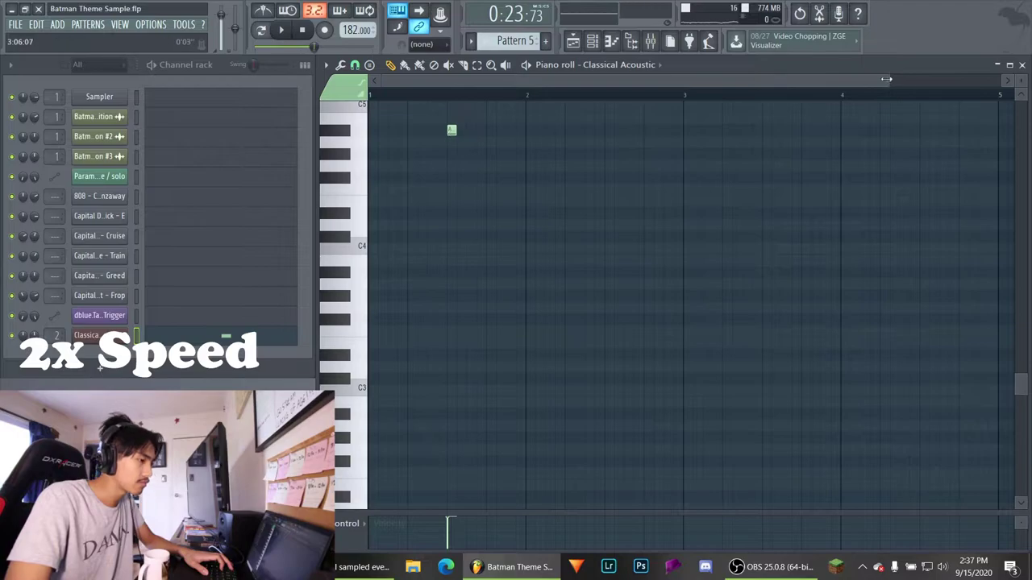
scroll(474, 237, "up", 3)
left_click(474, 237)
key("space")
Set the piano roll snap to 1/2 step and add C#5 on beat 4 of bar 1 and D#5 at the start of bar 2
left_click(355, 65)
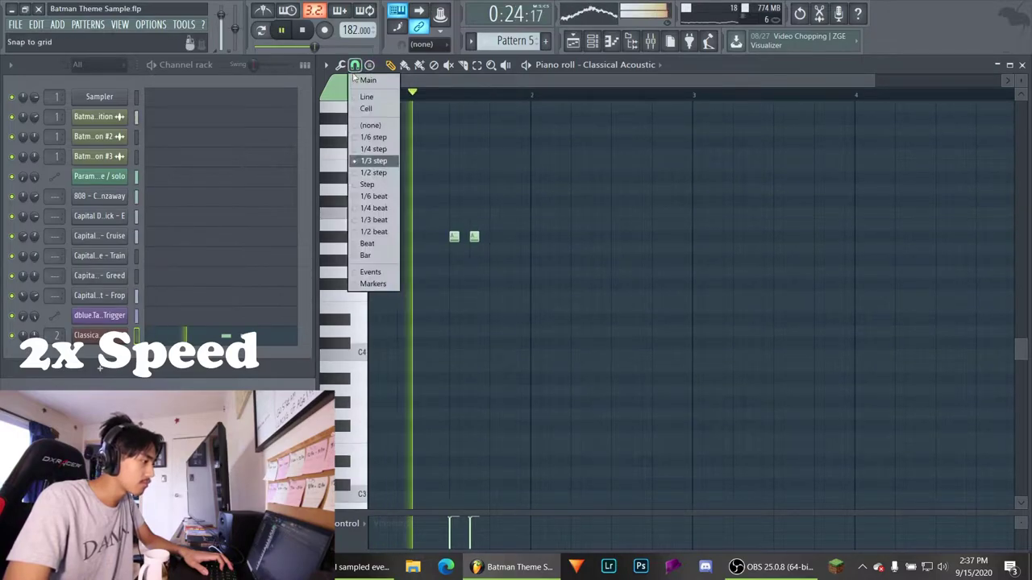
left_click(373, 173)
left_click(494, 202)
left_click(536, 177)
key("space")
key("space")
End the melody with A#4 at the start of bar 3 and delete the E5 note on beat 2 of bar 2
left_click(697, 237)
key("space")
key("space")
key("space")
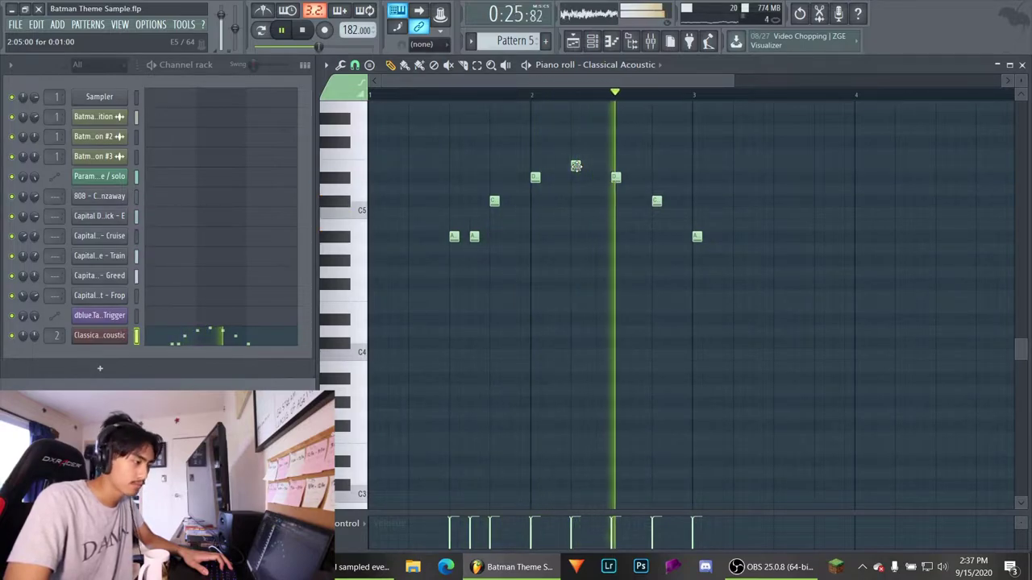
right_click(576, 167)
key("space")
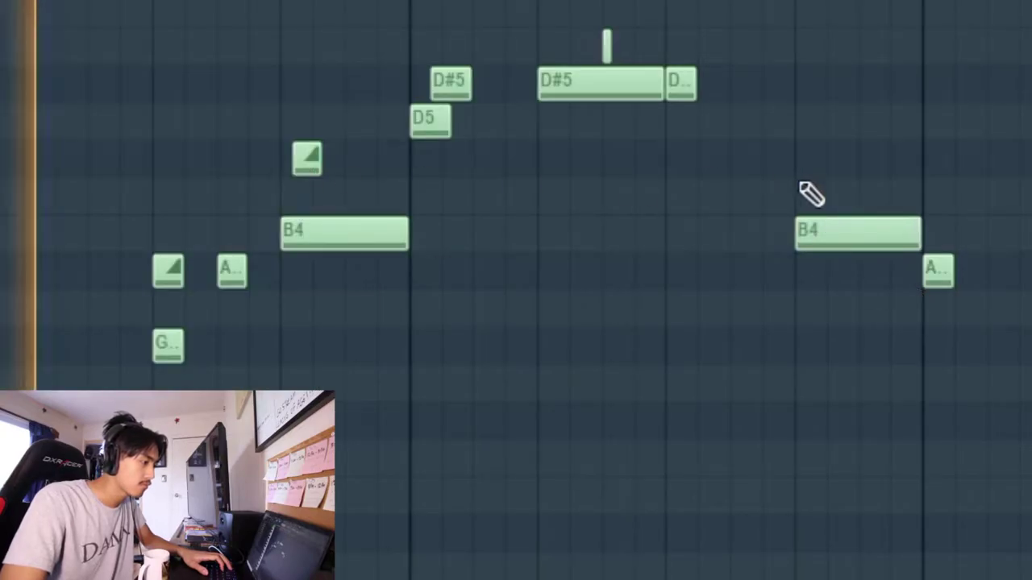
Add a short C#5 slide note on beat 4 of bar 2 and duplicate the whole melody until it plays three times
left_click(808, 156)
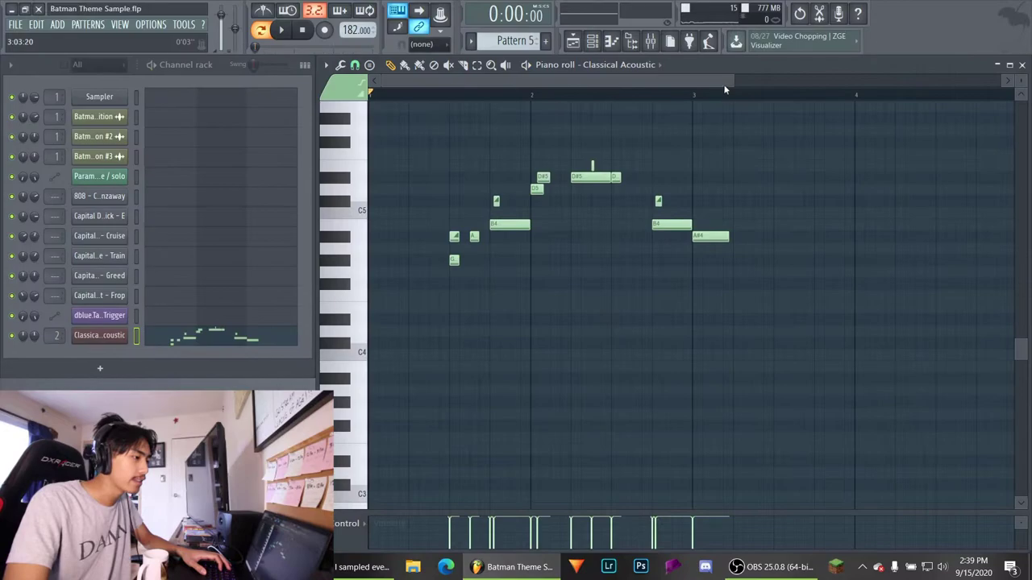
left_click_drag(732, 80, 795, 162)
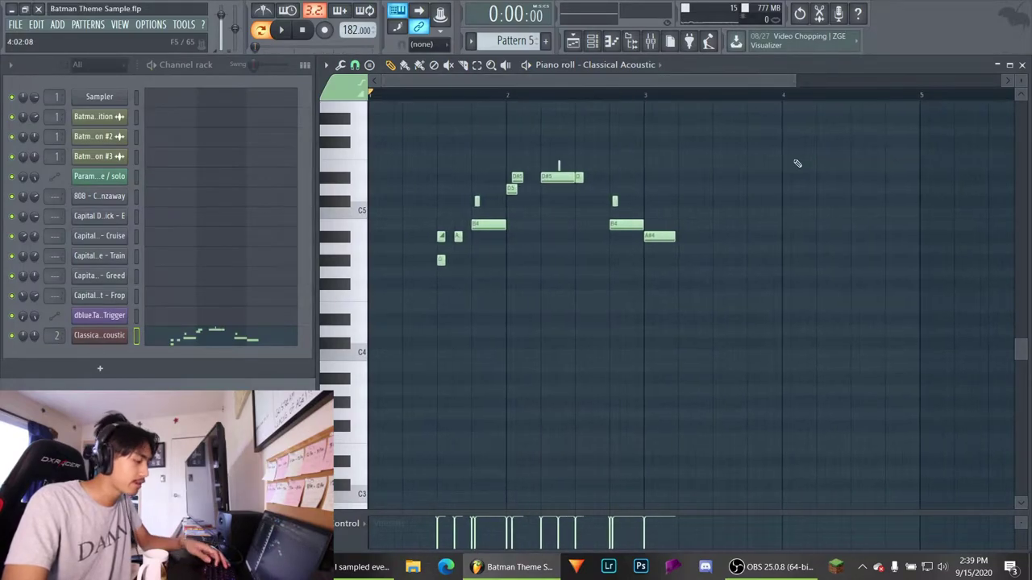
key("ctrl+a")
key("ctrl+b")
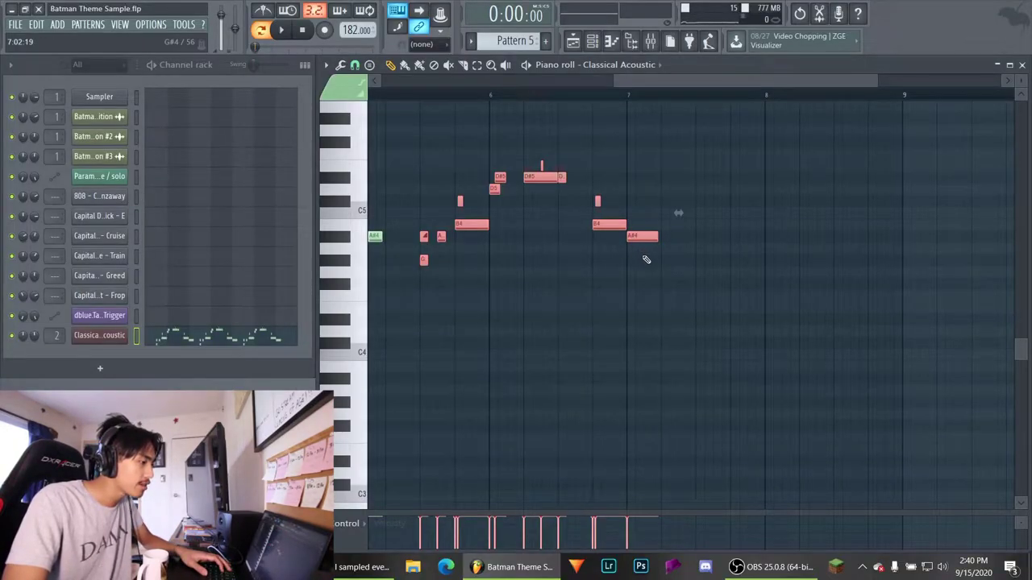
Copy the bar 6 phrase, from D5 through the closing B4, into bar 7 of the melody
left_click_drag(499, 156, 645, 257)
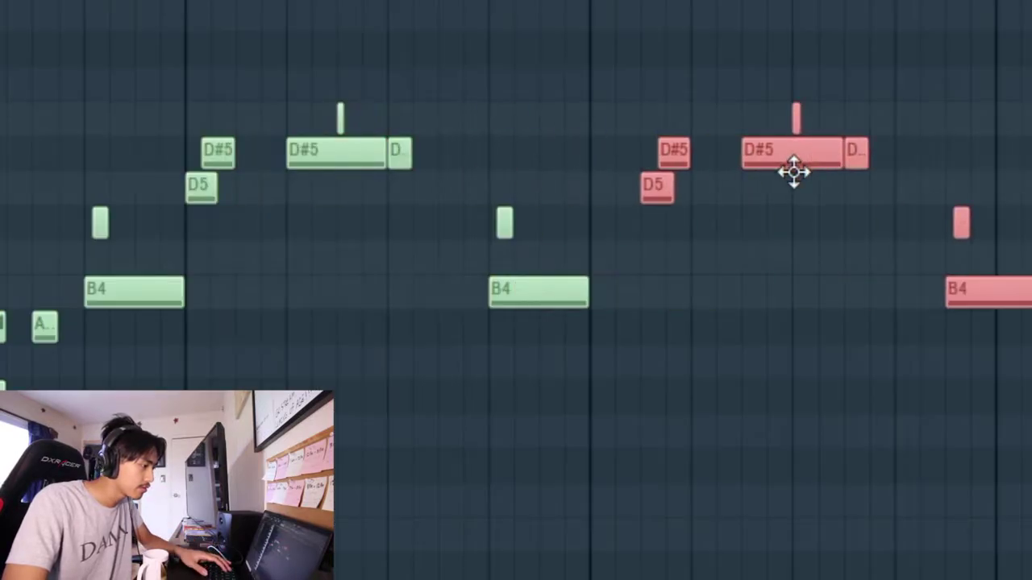
left_click_drag(557, 184, 532, 178)
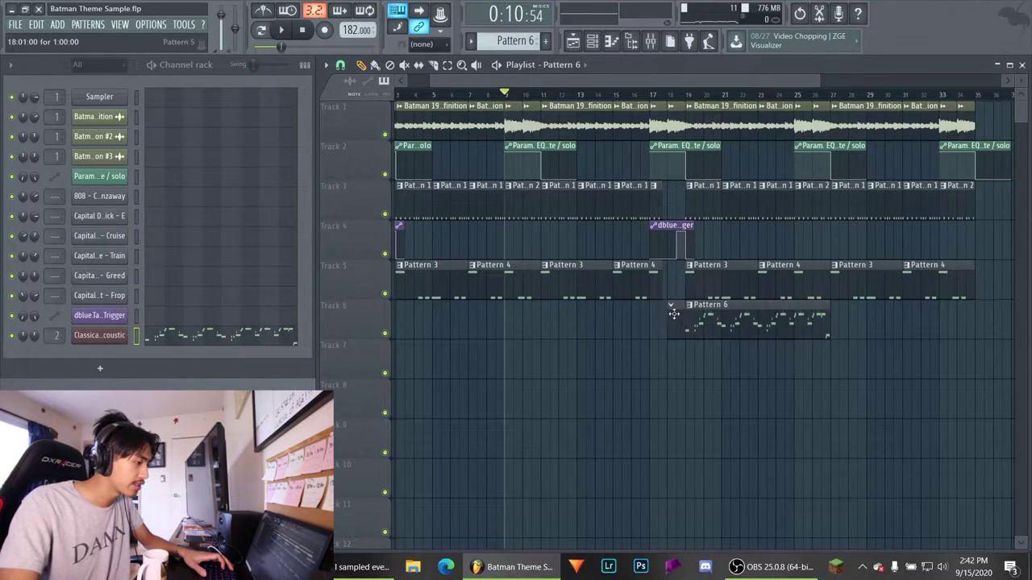
Create Pattern 7 as a copy of the Pattern 6 melody and place it on Track 6 at bar 27
left_click(197, 340)
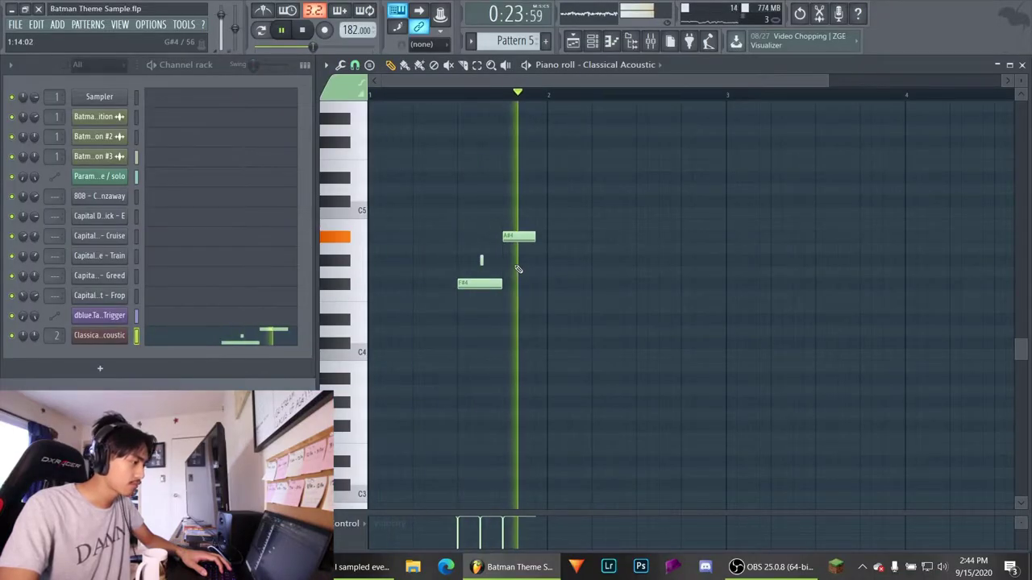
left_click(574, 42)
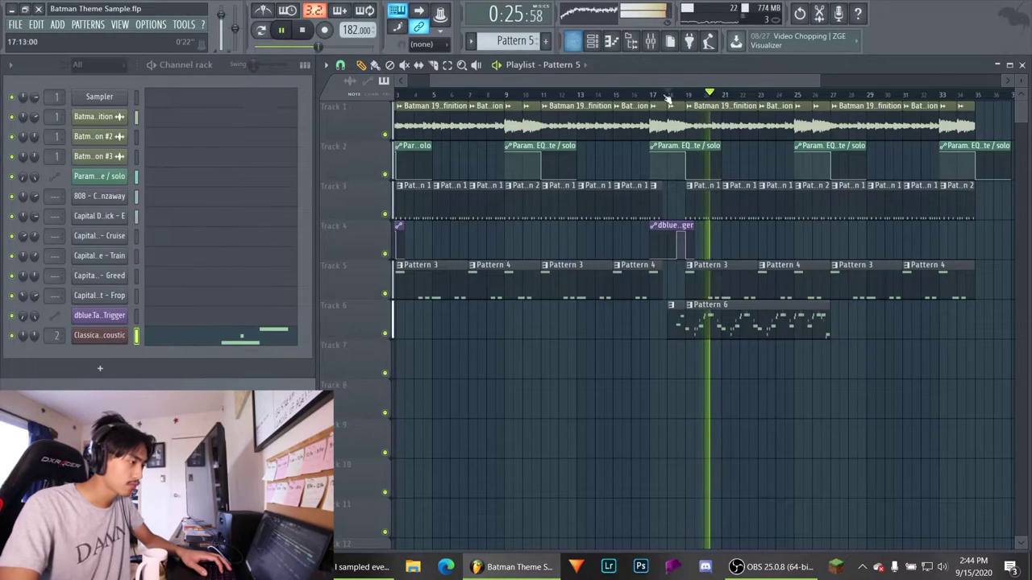
right_click(526, 46)
left_click(659, 134)
left_click_drag(861, 322, 832, 323)
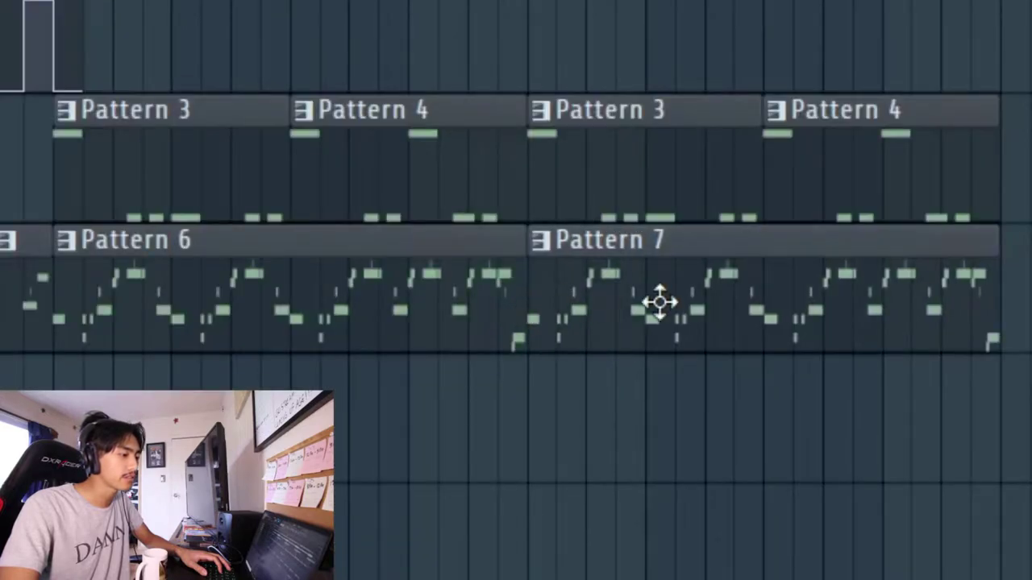
Select all Classical Acoustic notes in Pattern 7 and shift them up in pitch
left_click(247, 331)
key("ctrl+a")
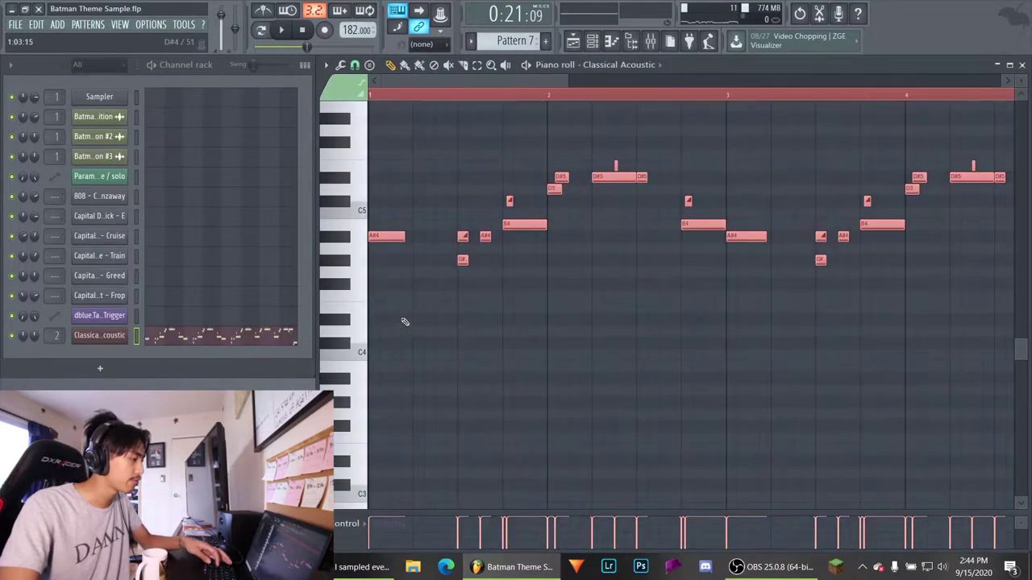
left_click_drag(383, 413, 382, 283)
left_click_drag(382, 283, 382, 260)
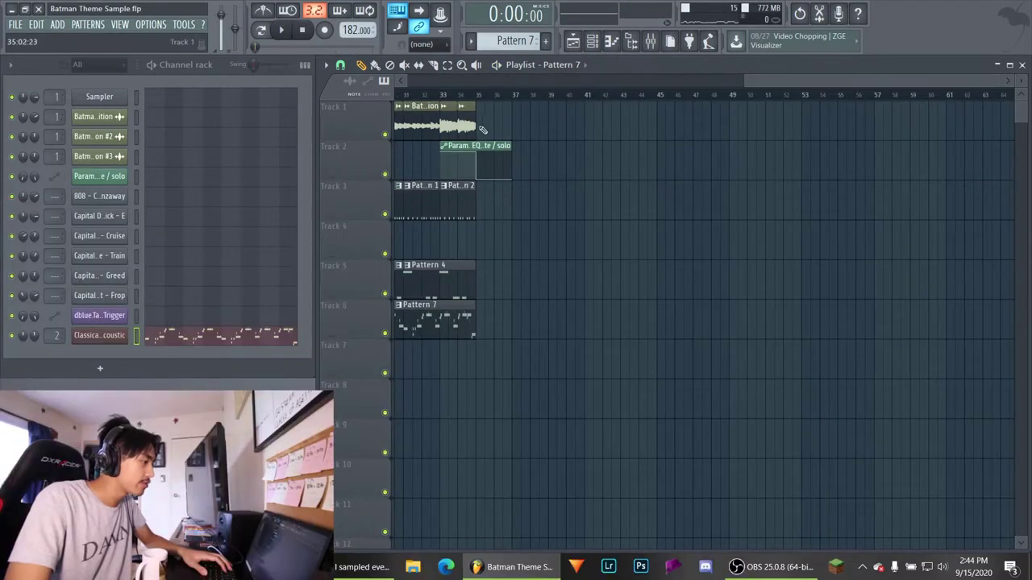
Slice a short hit ending at bar 44 out of a Batman theme #3 clip placed on Track 1 and make it unique
left_click_drag(475, 117, 874, 117)
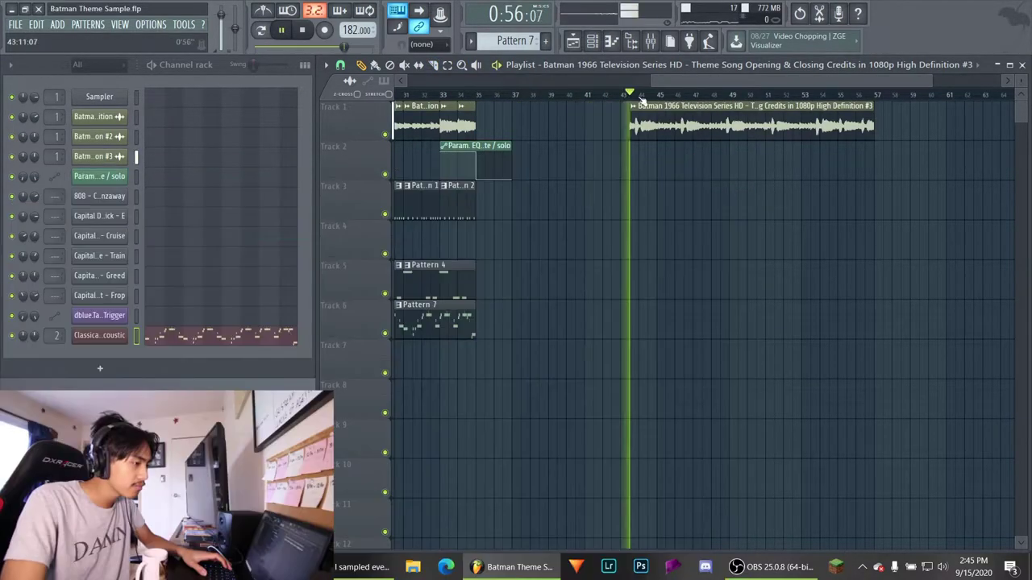
left_click_drag(931, 83, 853, 102)
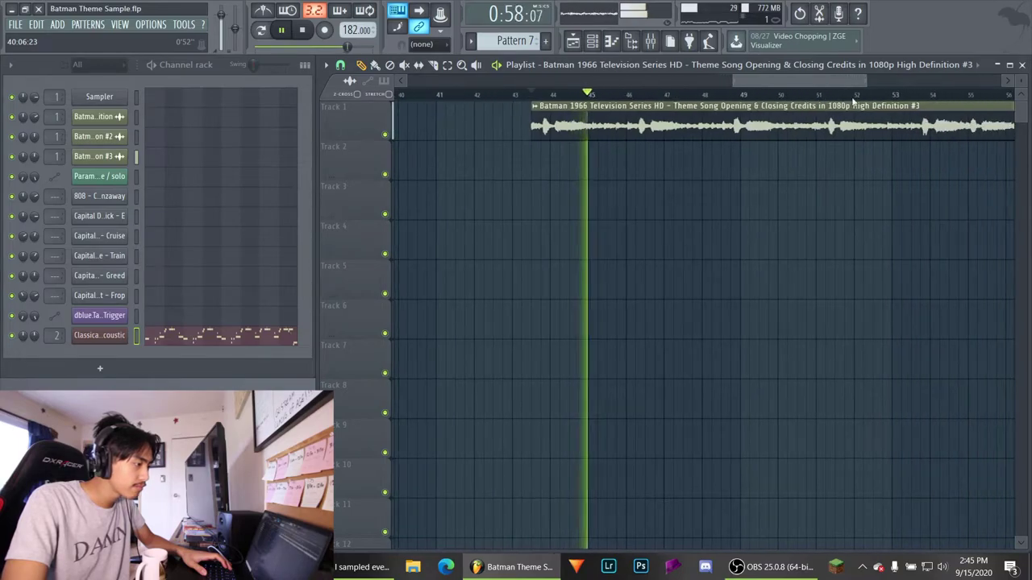
left_click_drag(855, 84, 778, 84)
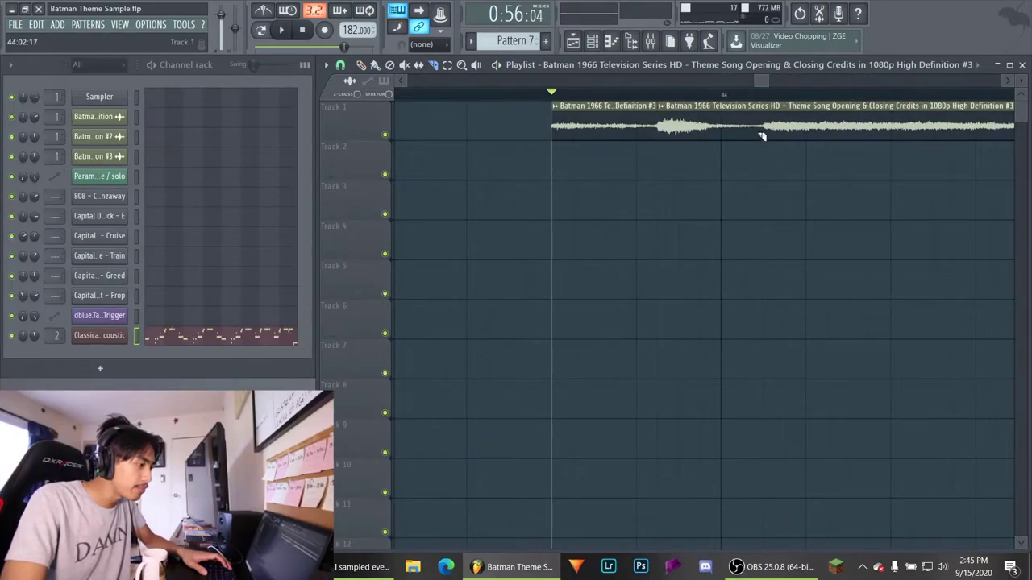
left_click_drag(745, 151, 745, 151)
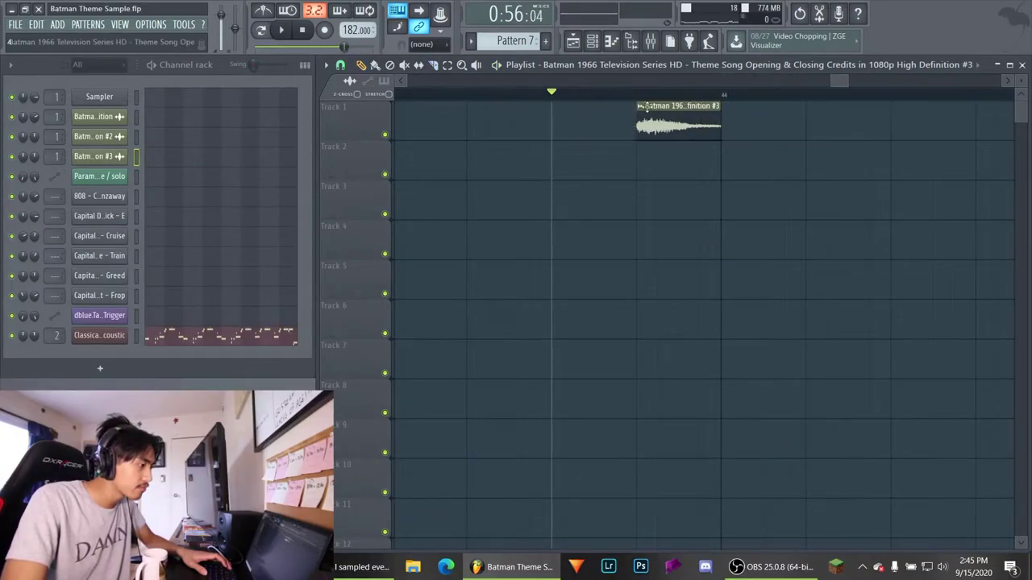
left_click(642, 106)
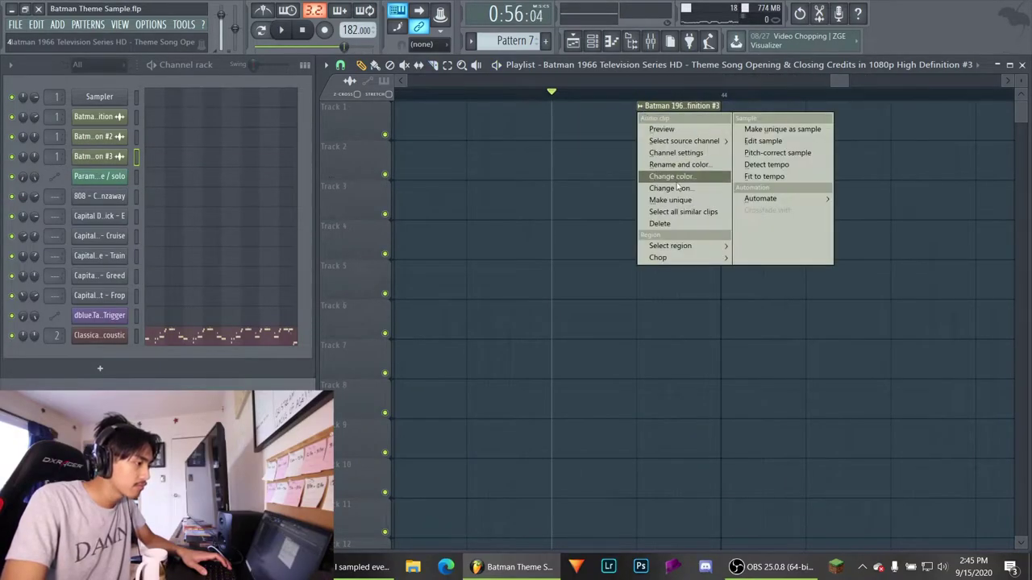
left_click(689, 201)
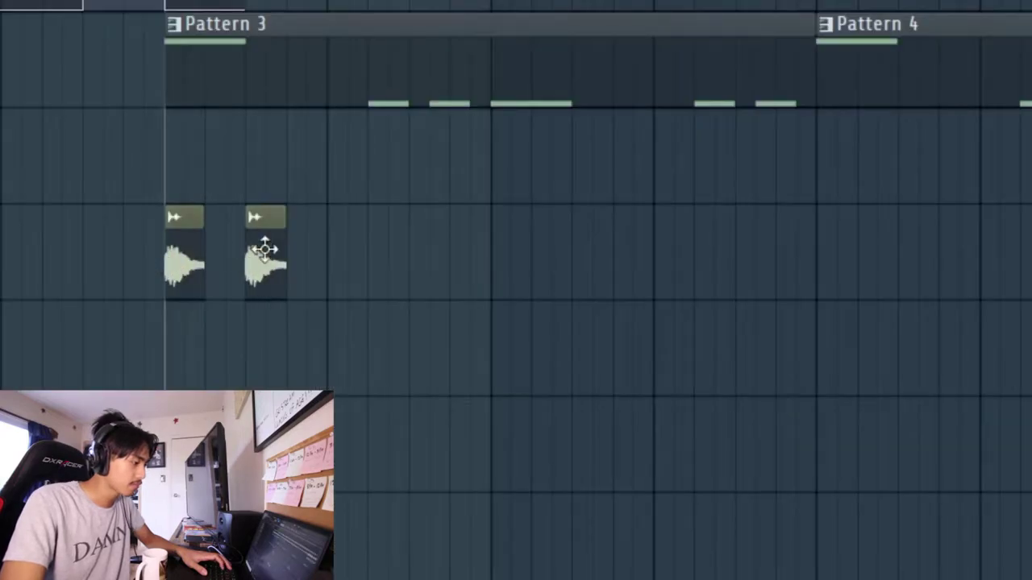
Repeat the unique Batman hit every half bar on Track 7 until eight hits fill bars 3 to 6
left_click(325, 246)
left_click(403, 246)
left_click(490, 245)
left_click(577, 252)
left_click(657, 251)
left_click(738, 235)
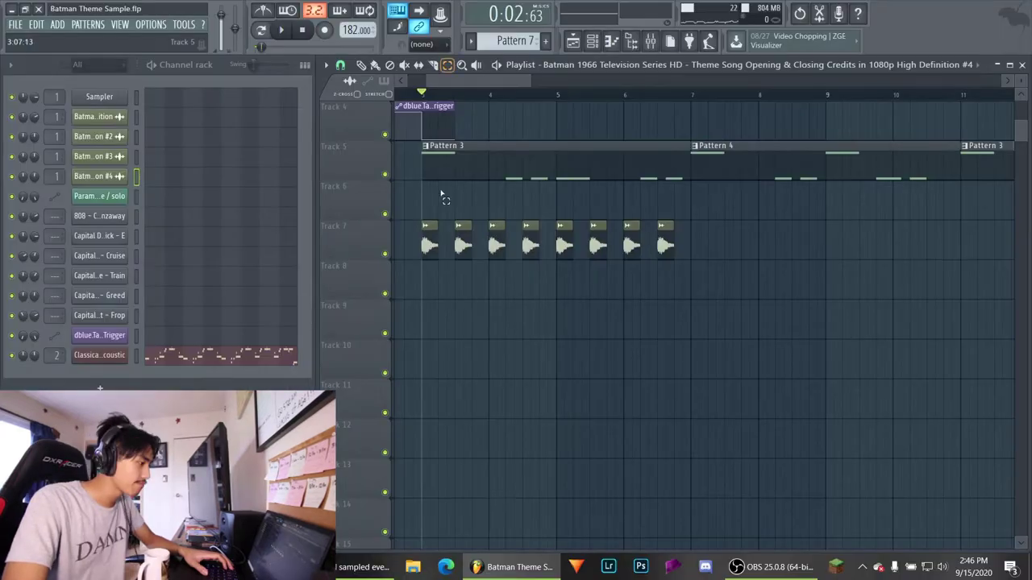
Shift the eight Batman hits on Track 7 one beat later and play the section from bar 3 to check them
left_click_drag(422, 219, 782, 263)
left_click_drag(235, 215, 287, 235)
left_click(717, 358)
right_click(722, 358)
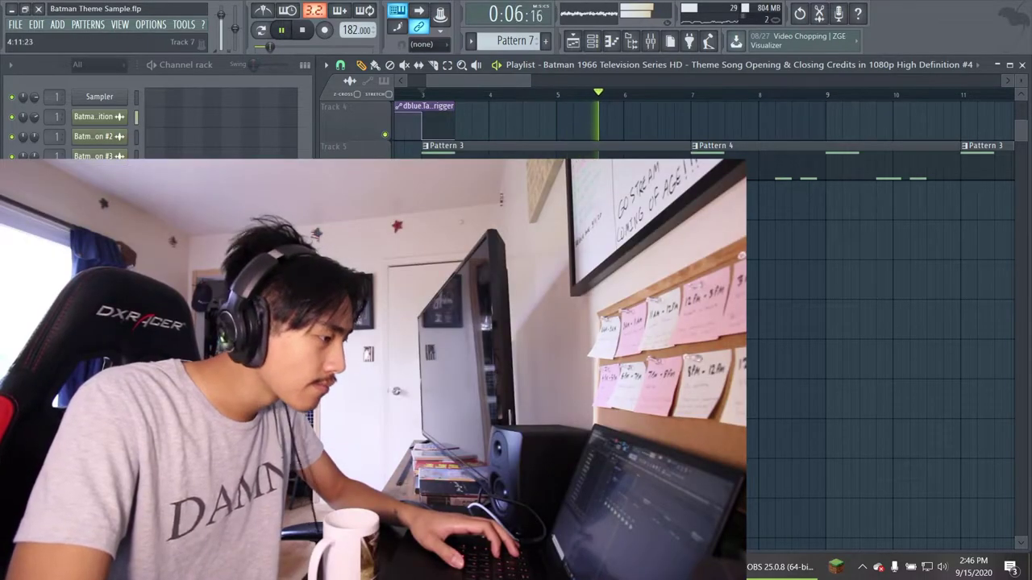
key("space")
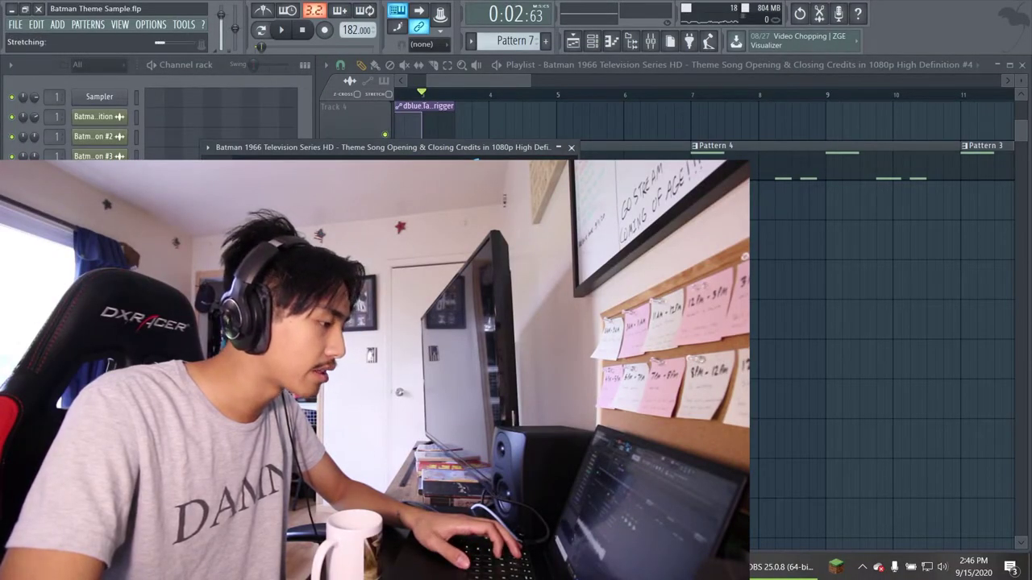
key("space")
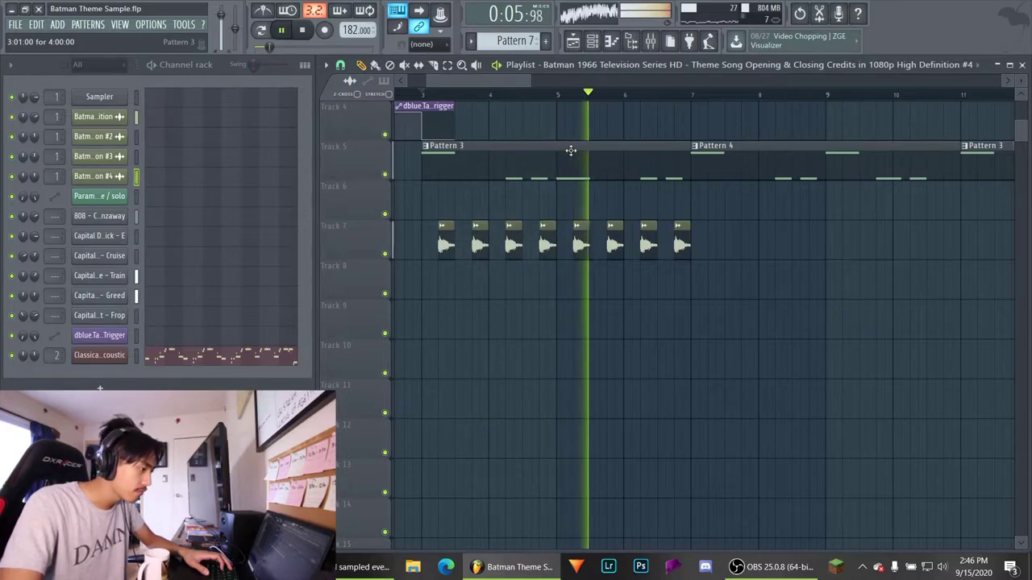
key("space")
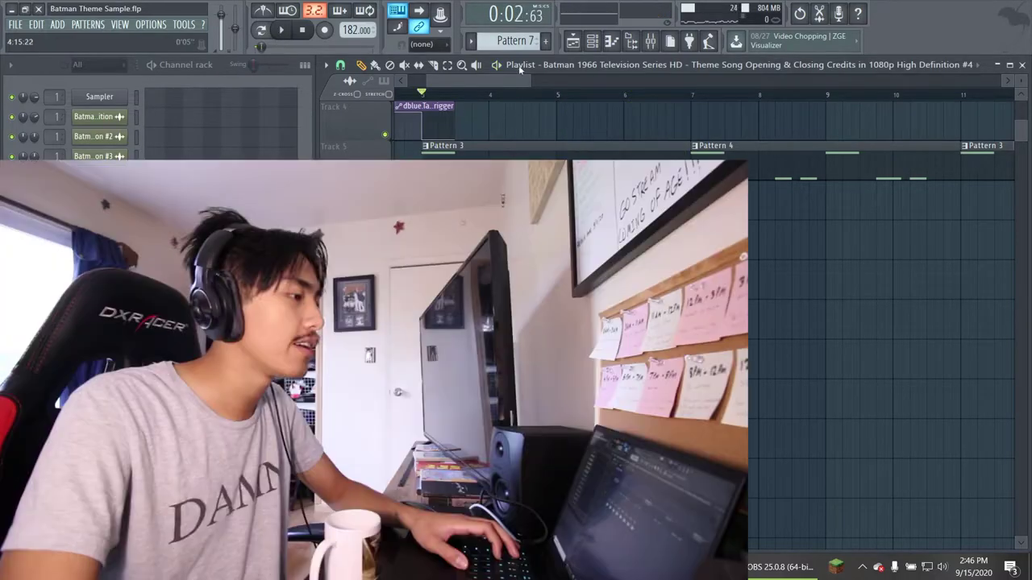
Delete the last four Batman hits on Track 7, in bars 9 and 10, and select the remaining hits
scroll(520, 71, "down", 4)
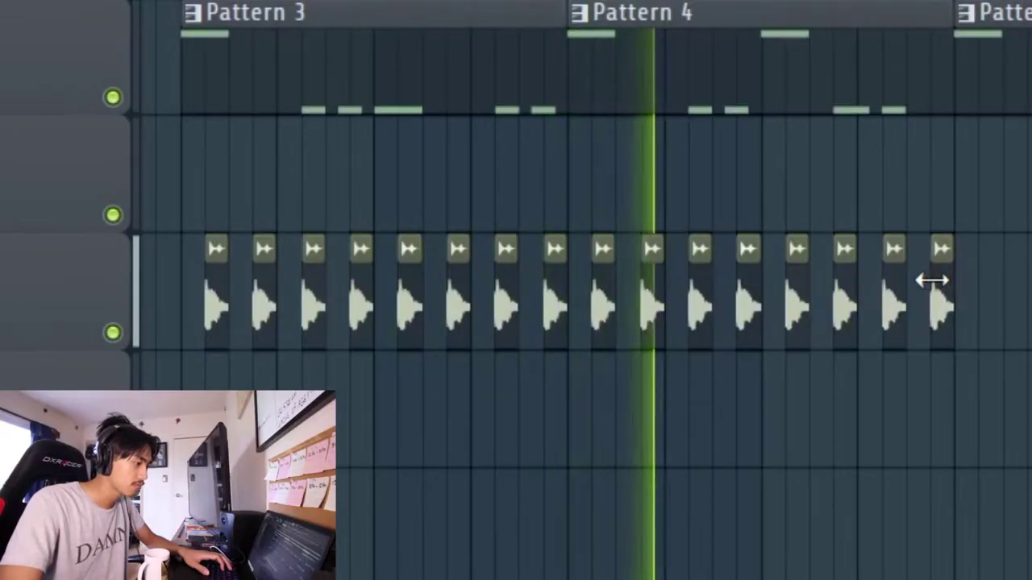
right_click(797, 290)
right_click(844, 289)
right_click(893, 285)
right_click(941, 282)
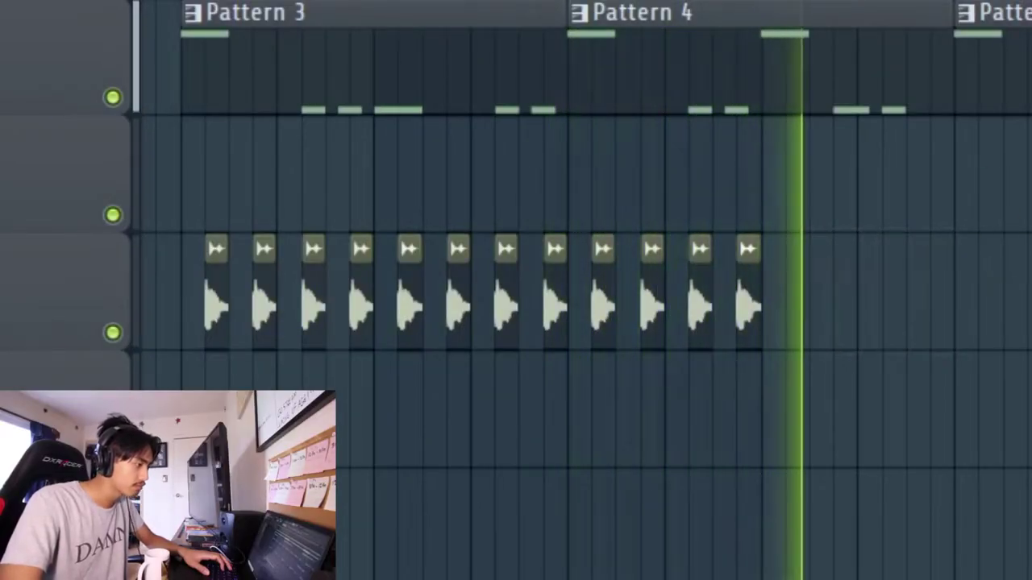
left_click_drag(161, 234, 963, 363)
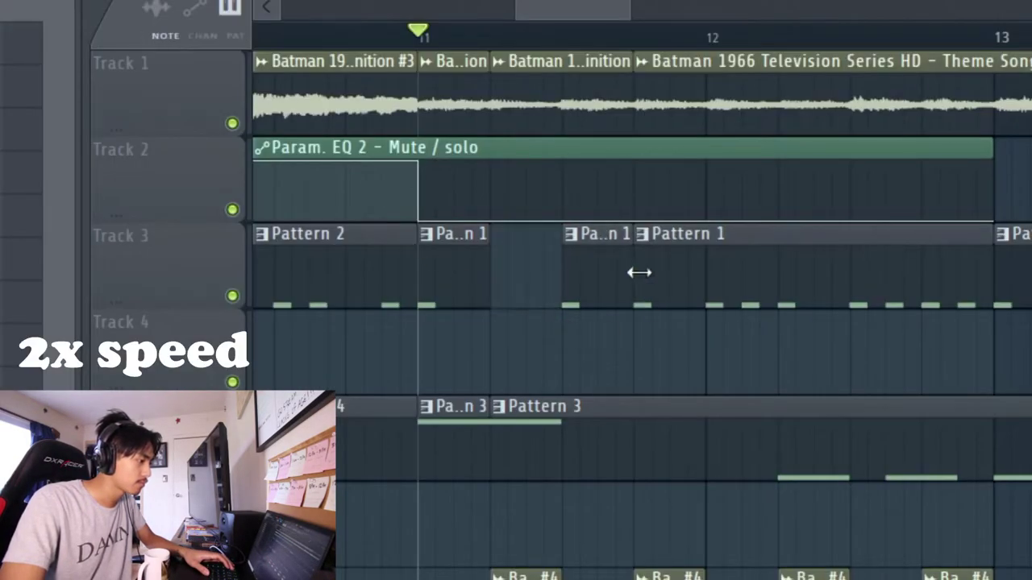
Trim the starts of Pattern 1 and the theme clip to bar 12, and of Pattern 3 to beat 3 of bar 11
left_click_drag(643, 276, 707, 277)
left_click_drag(652, 105, 725, 104)
left_click_drag(493, 406, 560, 405)
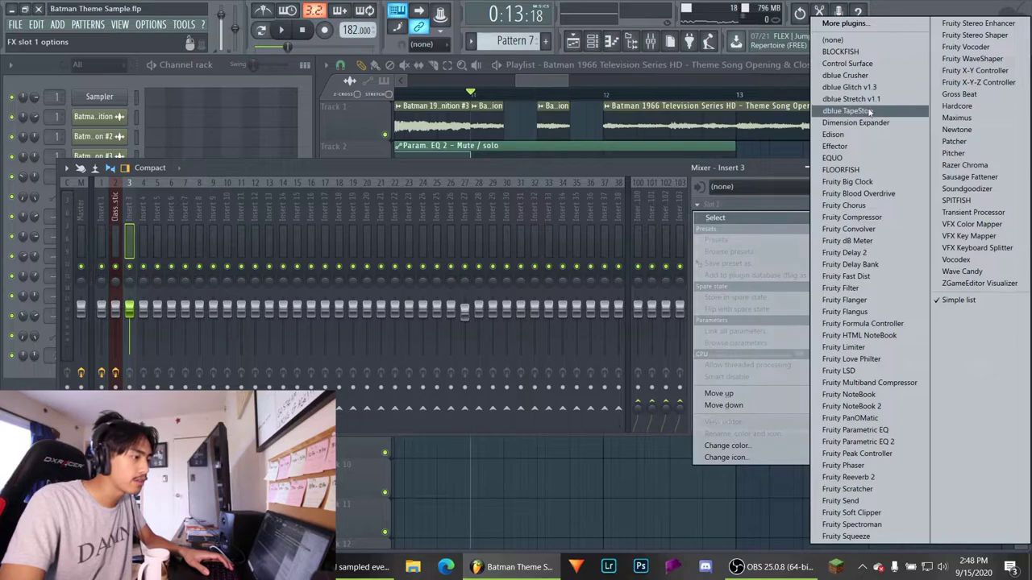
Load dblue TapeStop into slot 1 of mixer Insert 3 and raise its SlowDown
left_click(868, 112)
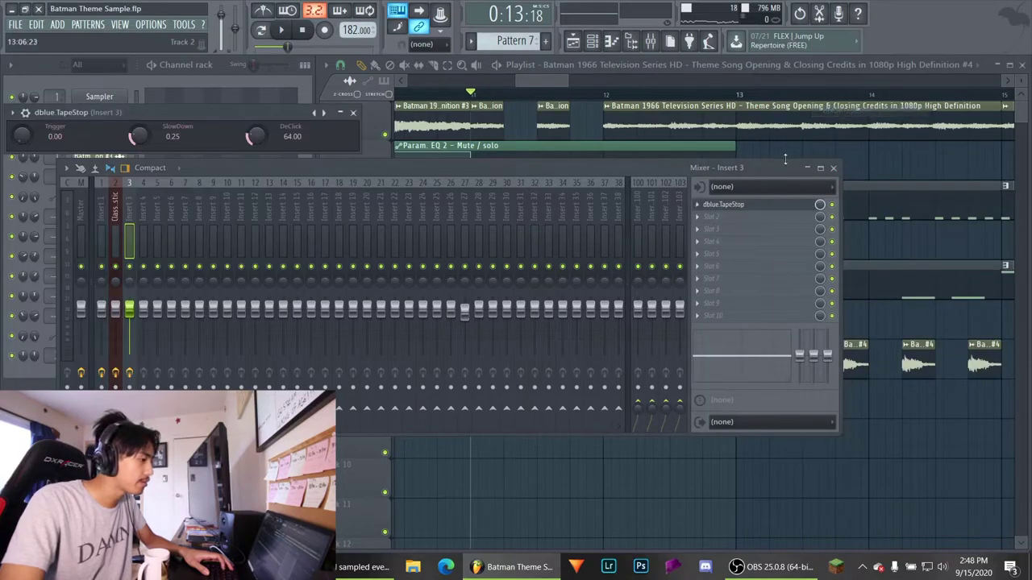
left_click_drag(140, 135, 139, 126)
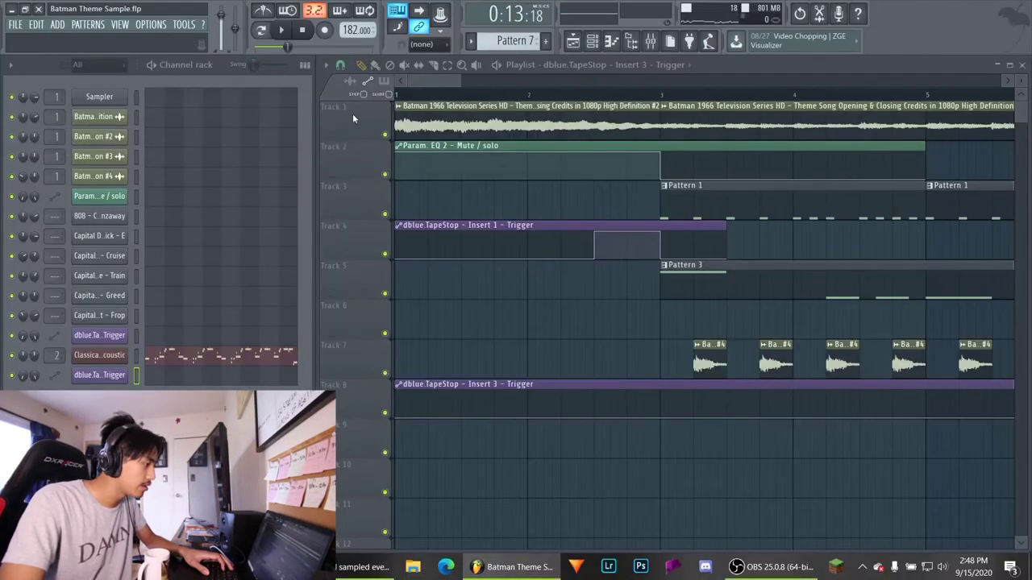
Place paired Trigger pulses in the Track 8 TapeStop automation under the hits of bars 11 and 13, and edit the Track 1 theme in bar 13
scroll(545, 216, "up", 5)
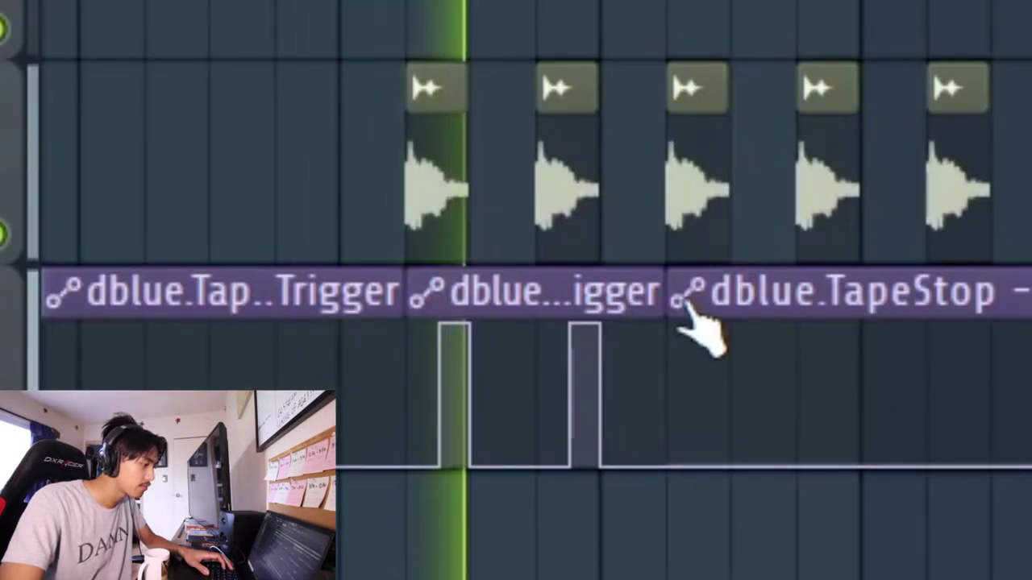
left_click_drag(522, 393, 592, 390)
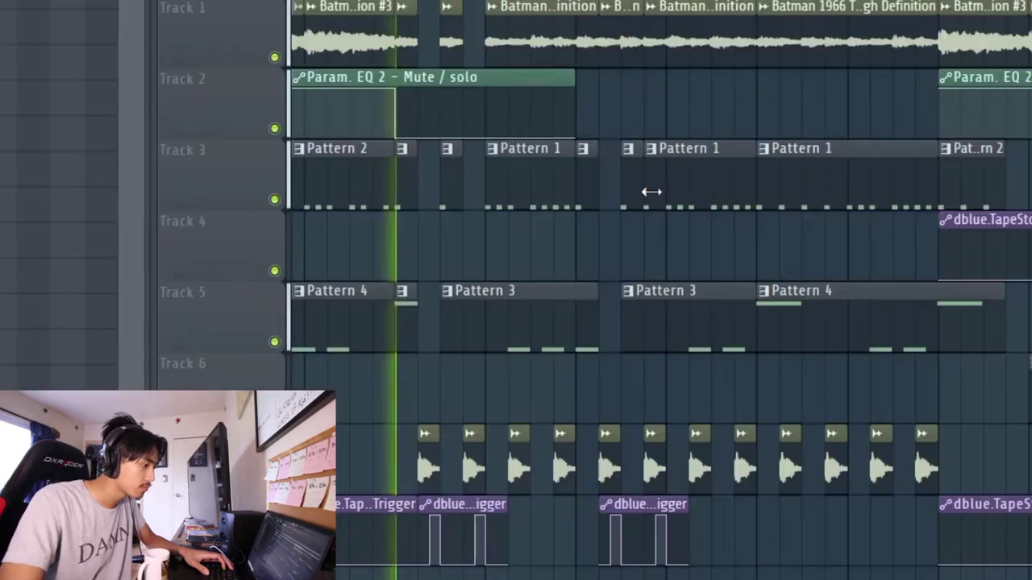
left_click_drag(602, 32, 668, 62)
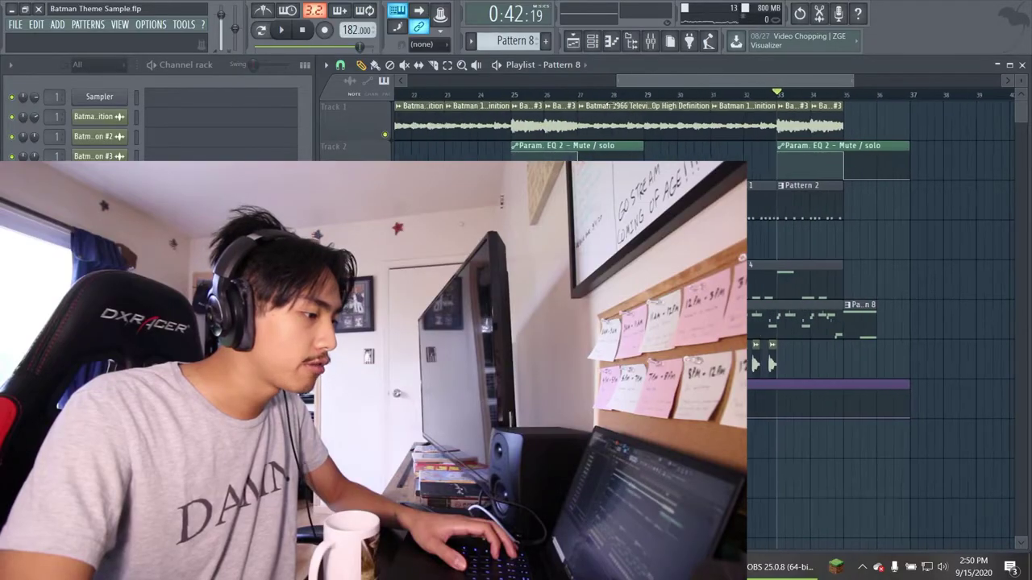
Raise the Zone Lfo 2 to Voice Pitch amount in the mod matrix of the Classical Acoustic DirectWave instrument
left_click_drag(751, 80, 701, 80)
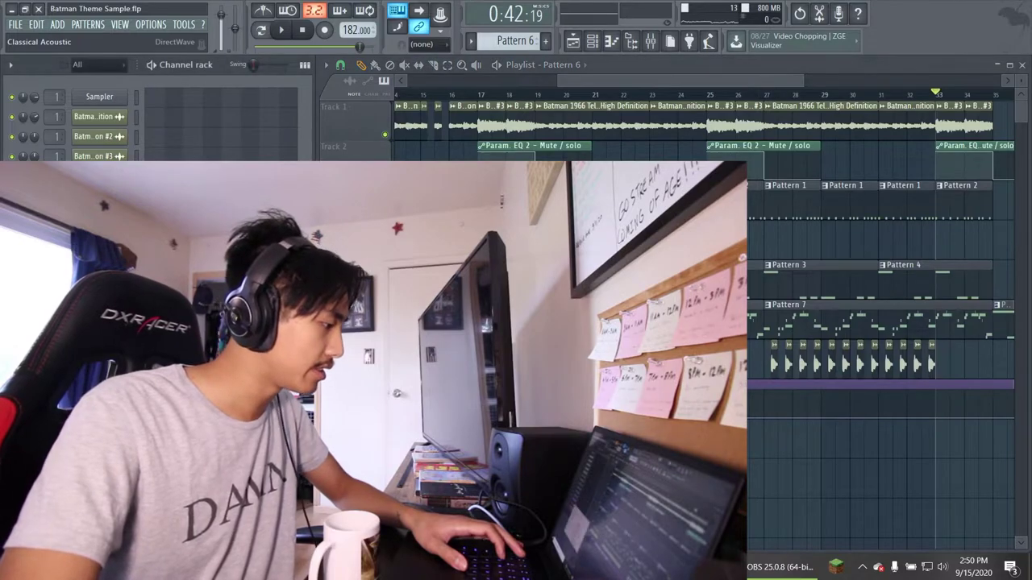
left_click(99, 275)
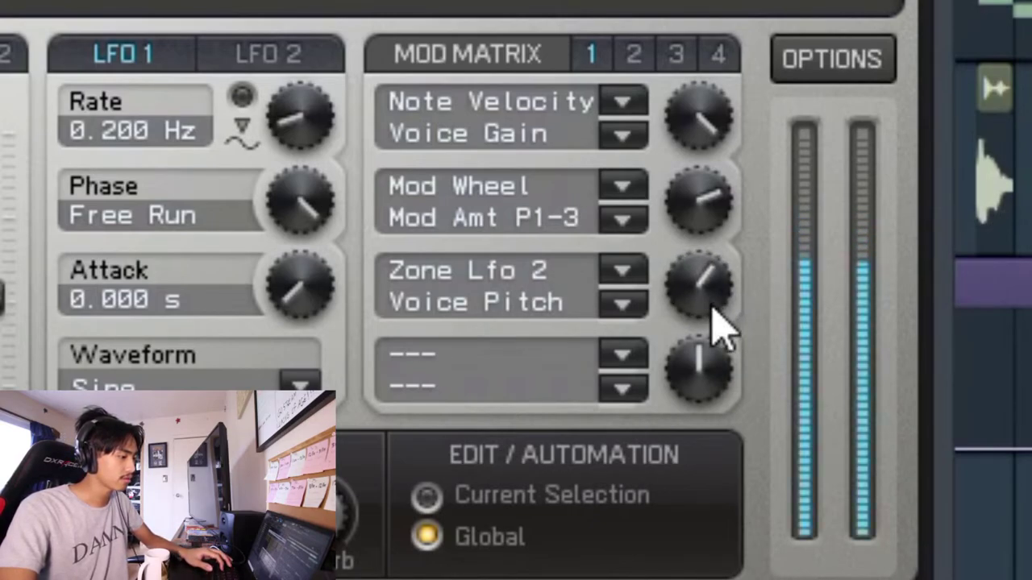
left_click_drag(713, 318, 714, 302)
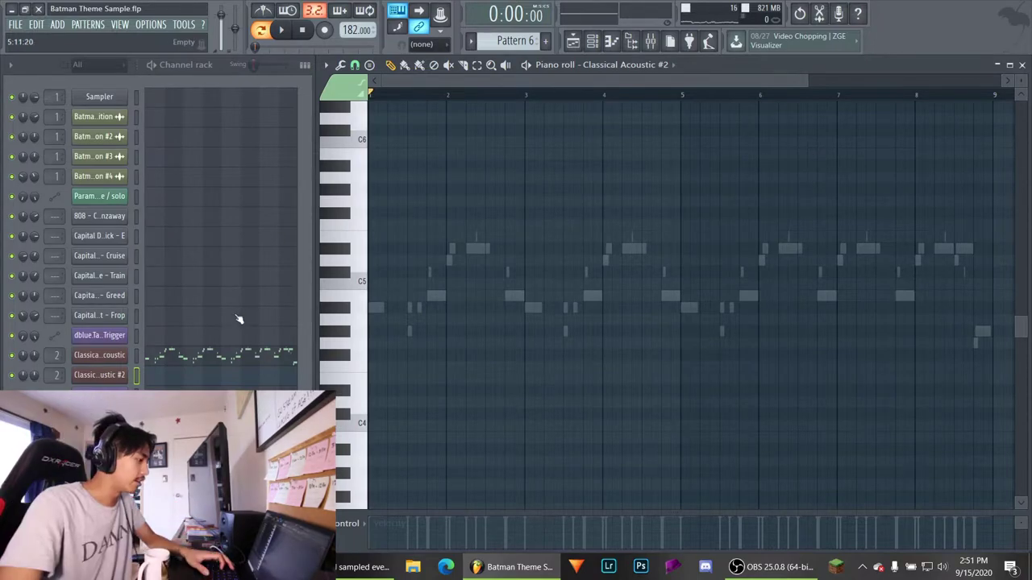
Move the B4 and C#5 note pairs ending bars 2, 4, 6 and 7 of Pattern 6 to the Classical Acoustic #2 channel
left_click(272, 346)
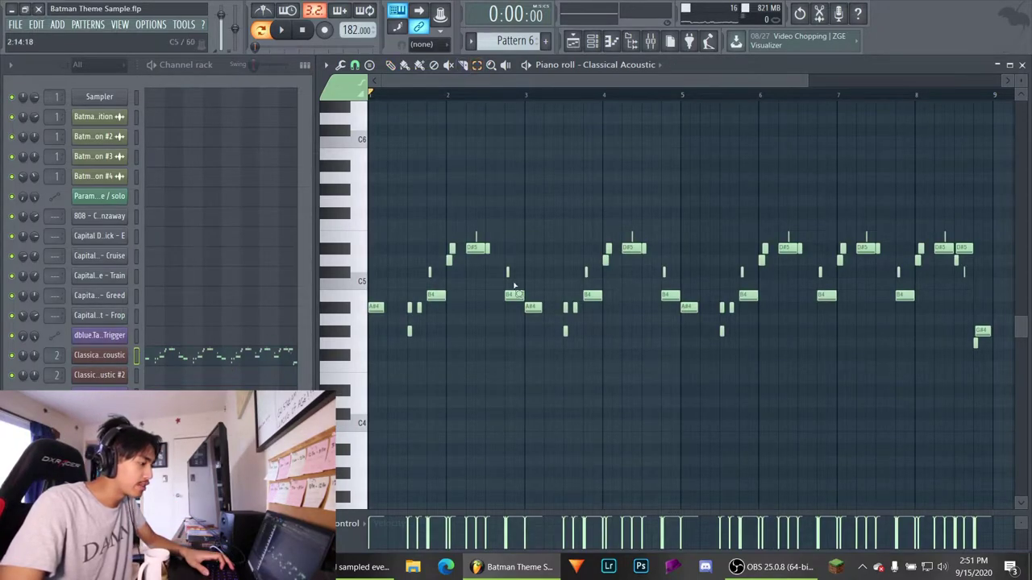
left_click(520, 296)
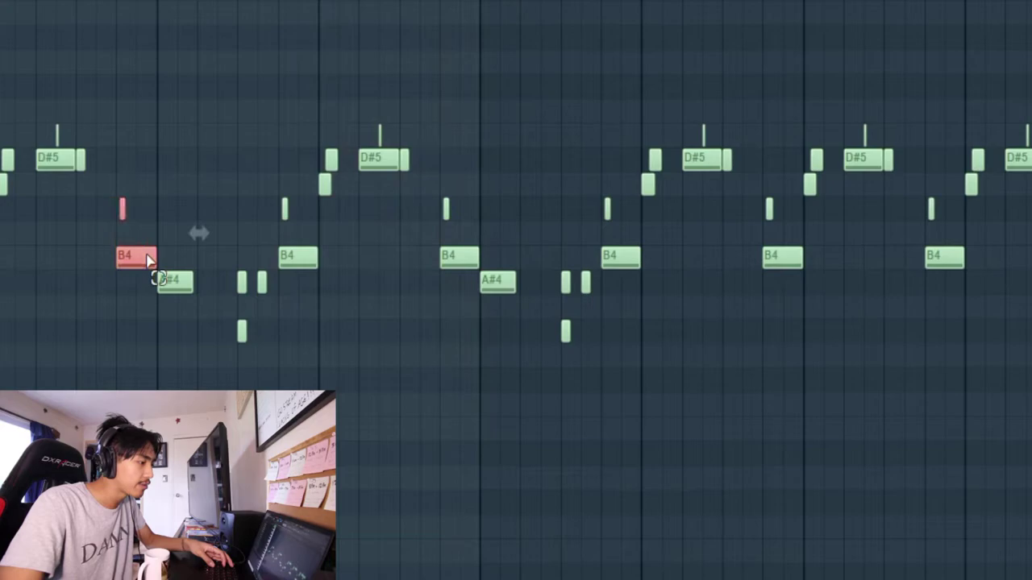
left_click_drag(724, 202, 956, 299)
left_click(173, 379)
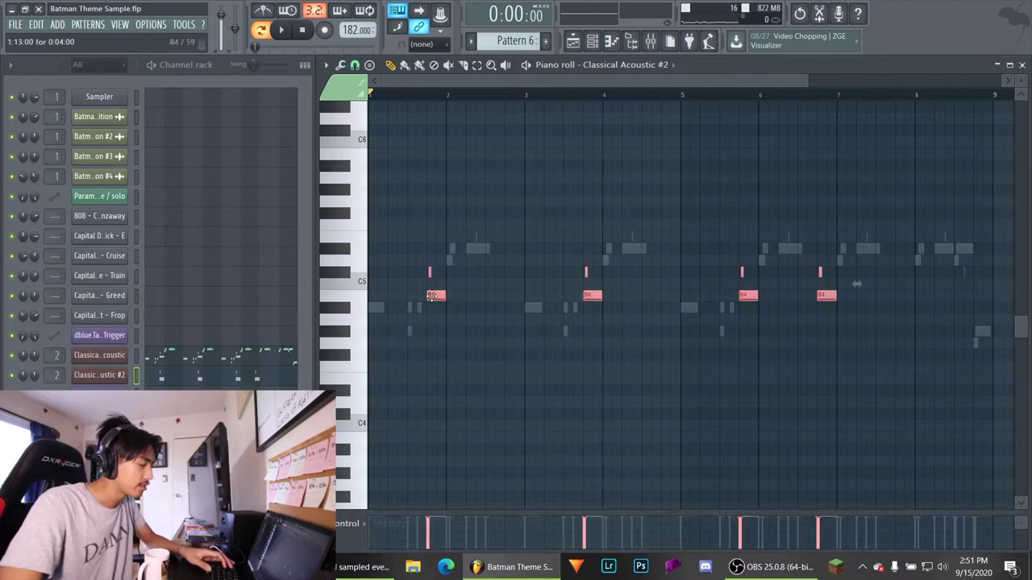
key("space")
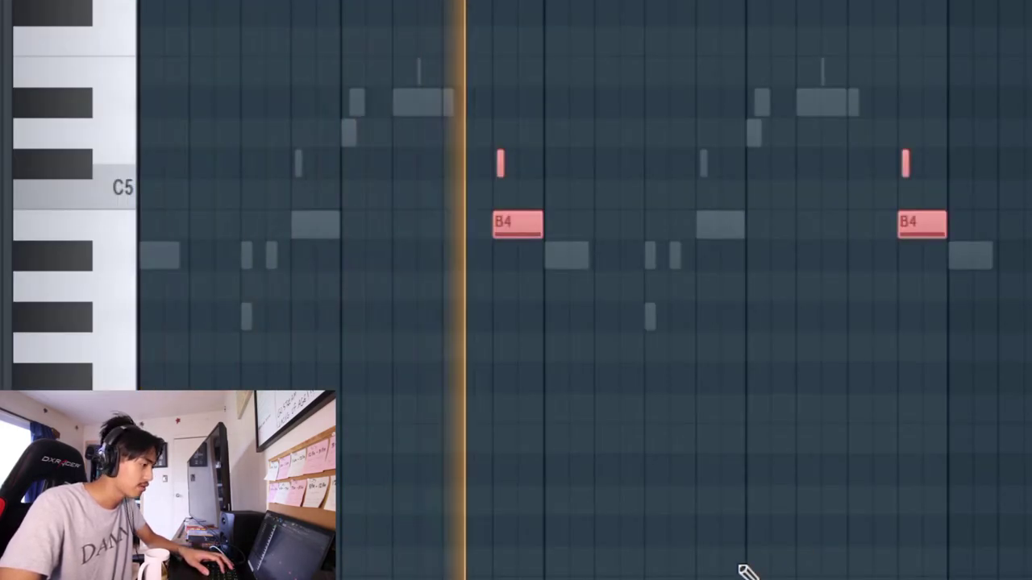
Move the corresponding B5 and C#6 note pairs of Pattern 7 from Classical Acoustic to the Classical Acoustic #2 channel at the same positions
left_click(474, 485, "ctrl")
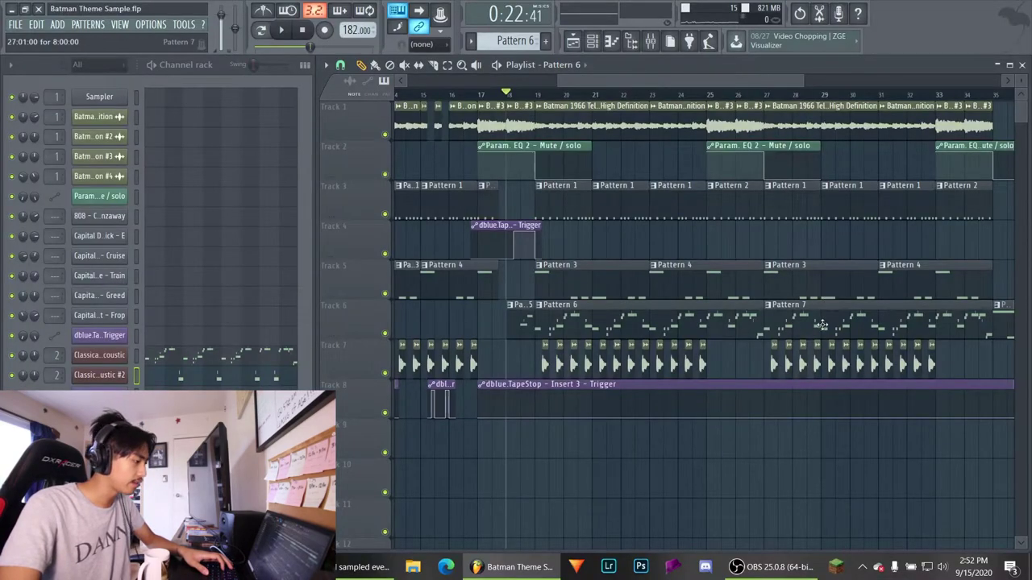
left_click(235, 363)
scroll(524, 236, "up", 3)
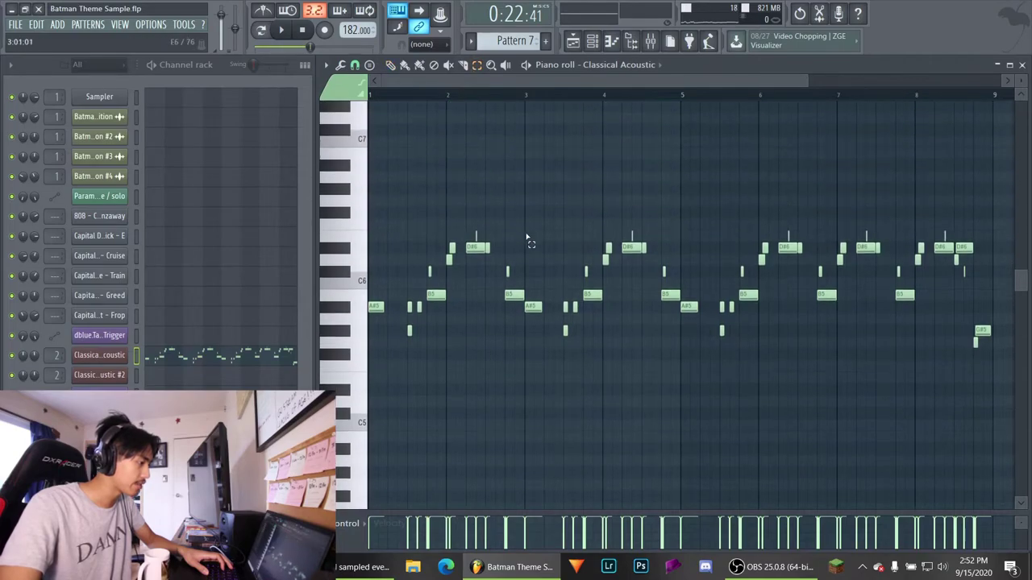
left_click_drag(497, 265, 528, 307)
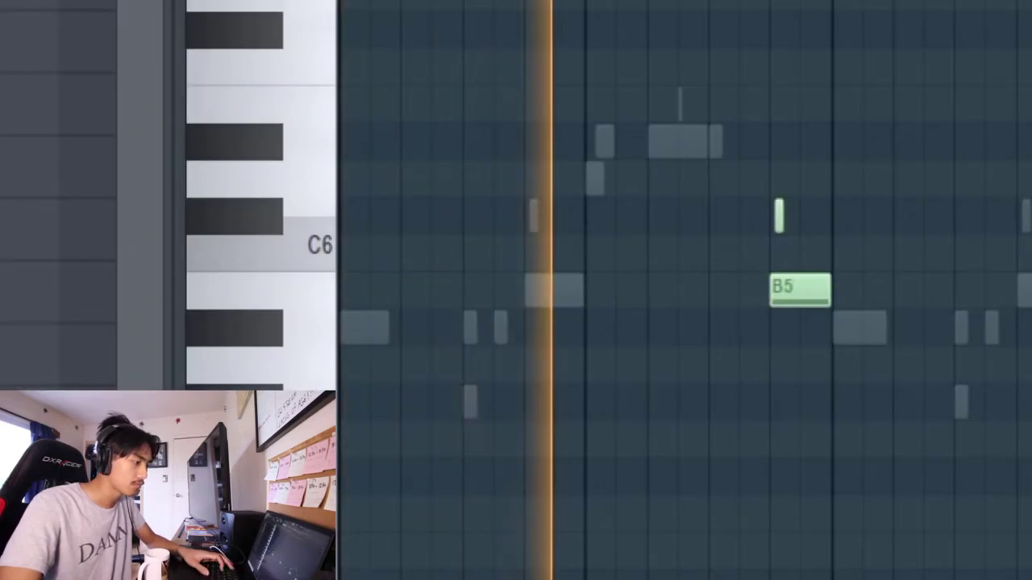
scroll(684, 290, "down", 1)
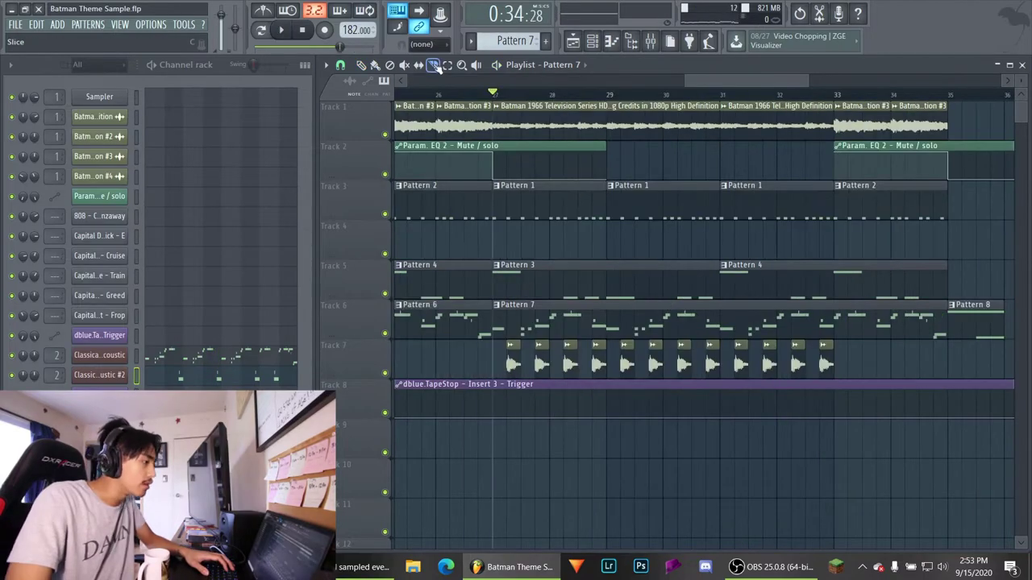
Cut gaps in the Track 1 theme and Track 3 drums around bars 27 and 28, and in the theme from beat 3 of bar 29
left_click_drag(808, 82, 782, 89)
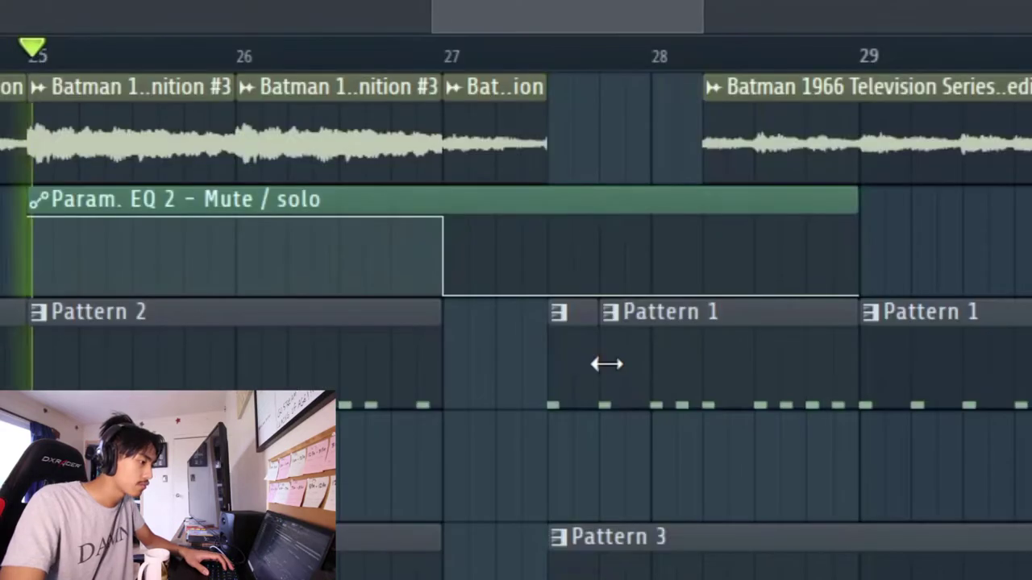
left_click_drag(519, 203, 543, 222)
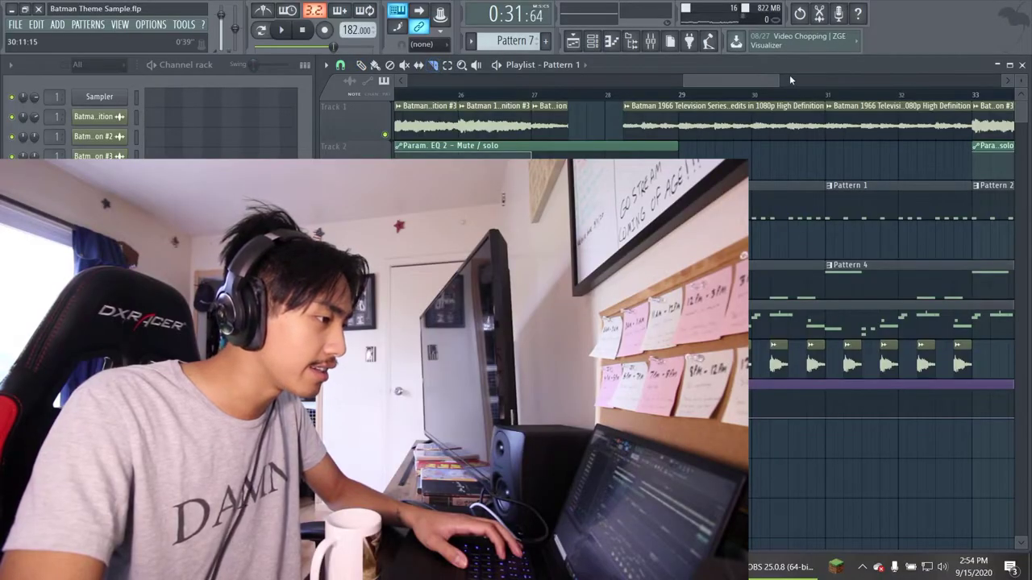
left_click_drag(758, 81, 766, 89)
left_click_drag(727, 116, 851, 181)
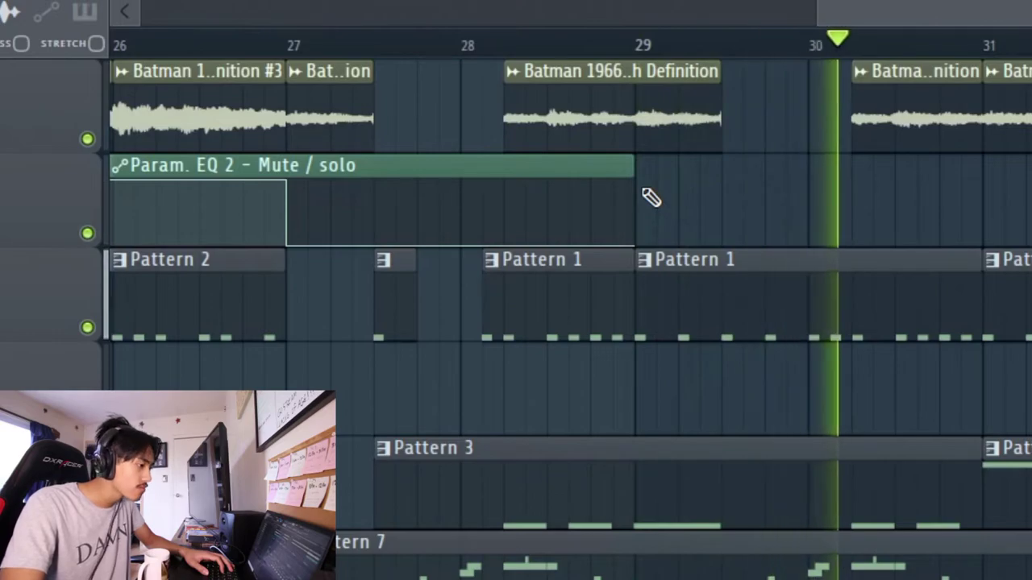
key("space")
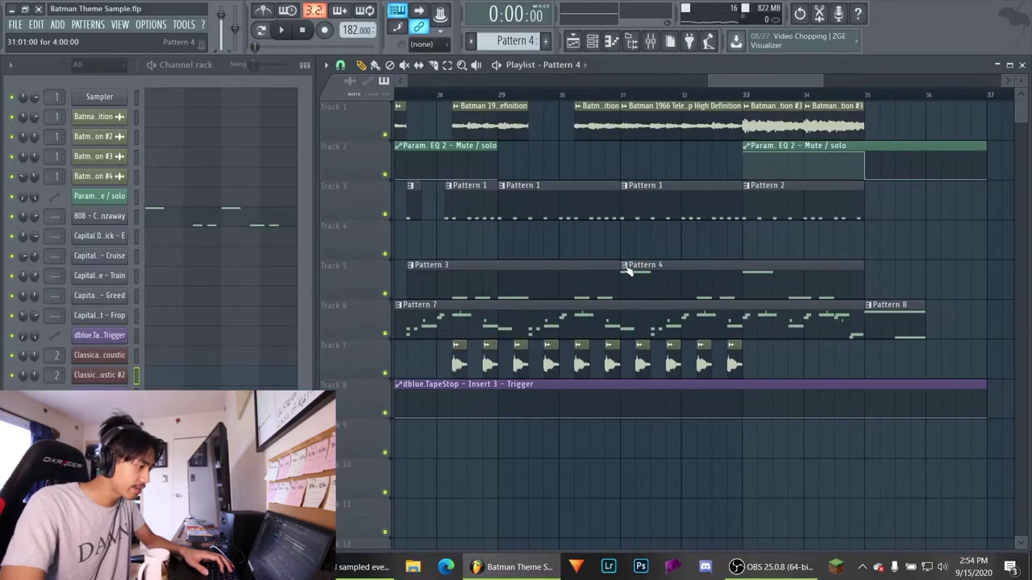
Make the Pattern 4 clip at bar 31 unique, shorten its first 808 A#5 note to six steps, and add F#5 and A#4 notes after it
left_click(628, 271)
left_click(645, 324)
left_click(212, 226)
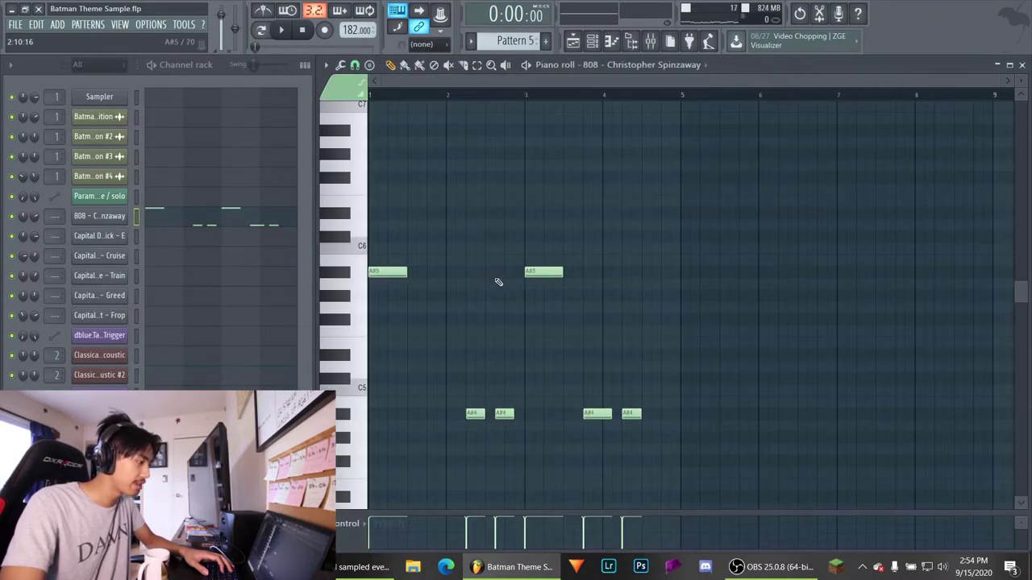
left_click_drag(418, 193, 428, 194)
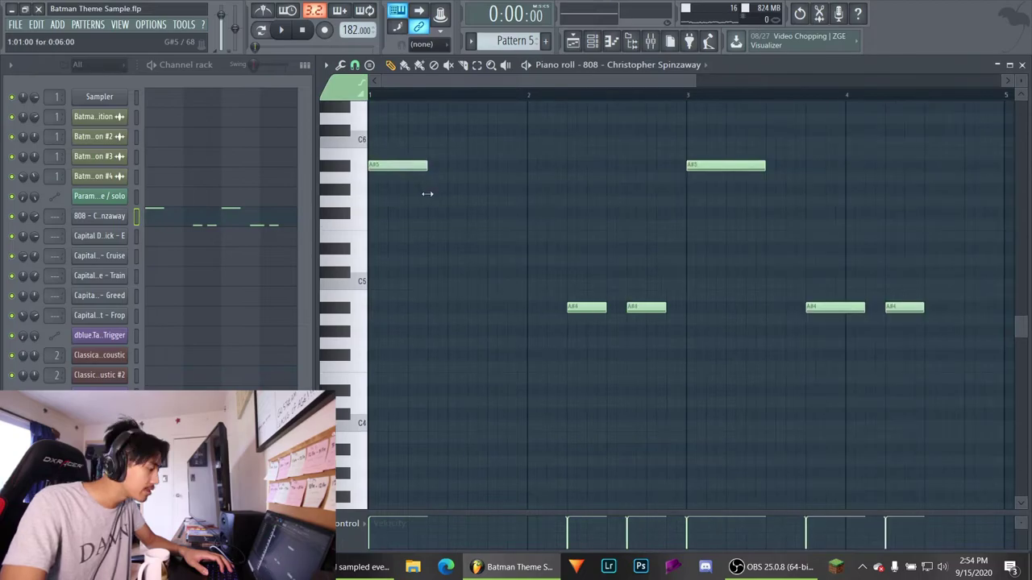
left_click(428, 213)
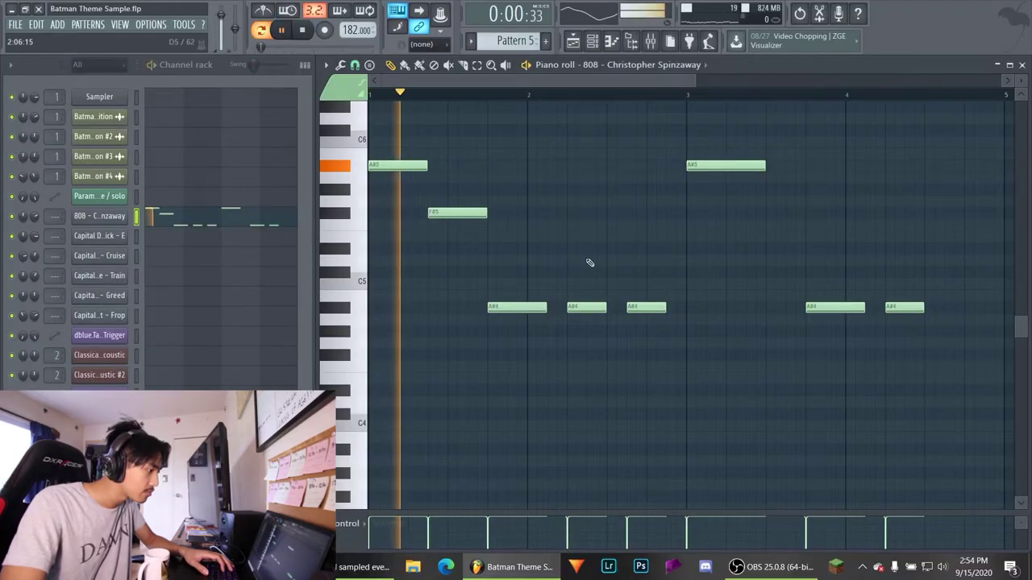
Add three-step G5 and B4 slide notes leading into the new F#5 and A#4 notes of the 808 line
left_click(409, 200)
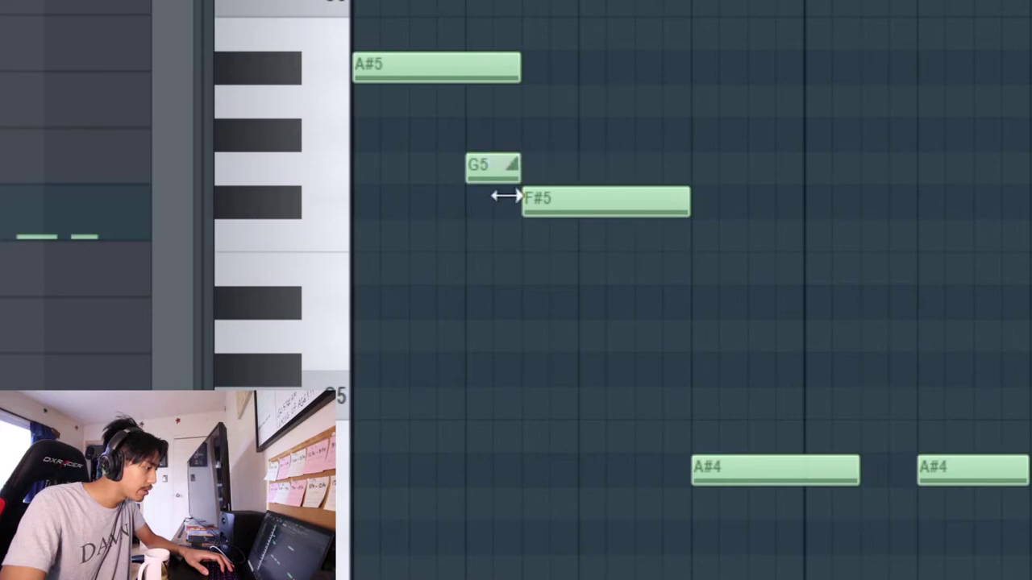
left_click_drag(532, 220, 554, 237)
left_click_drag(511, 169, 485, 172)
key("space")
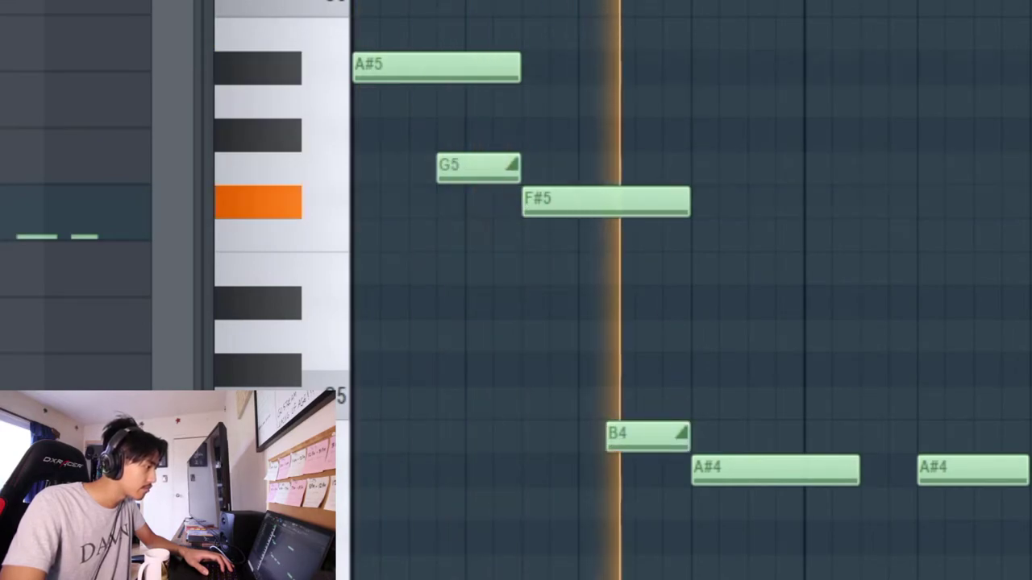
Boost band 4 of the kick's Fruity Parametric EQ 2 by about 5 dB near 90 Hz and change the band's order
left_click(298, 1)
left_click(355, 2)
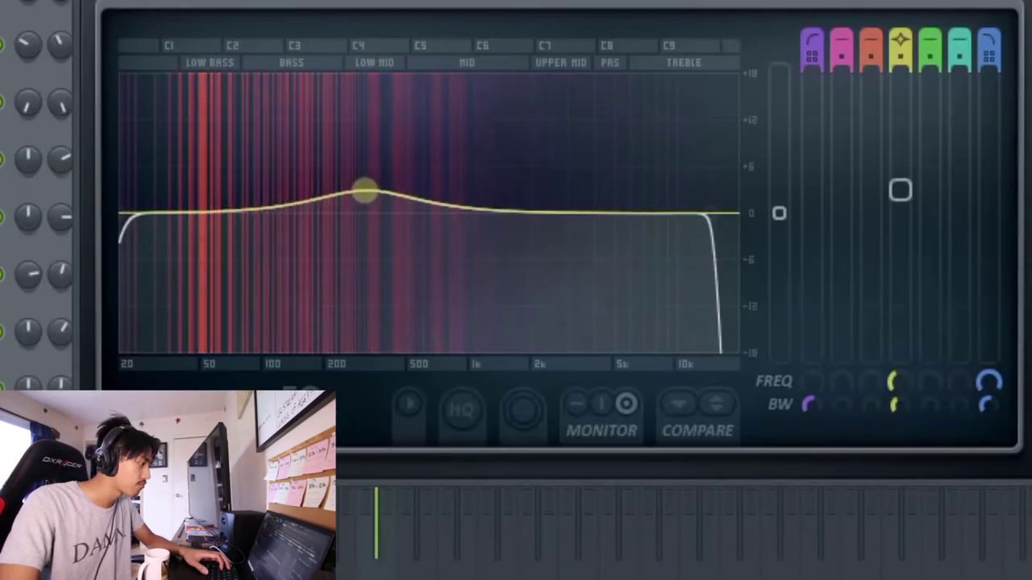
left_click_drag(363, 191, 260, 175)
right_click(260, 176)
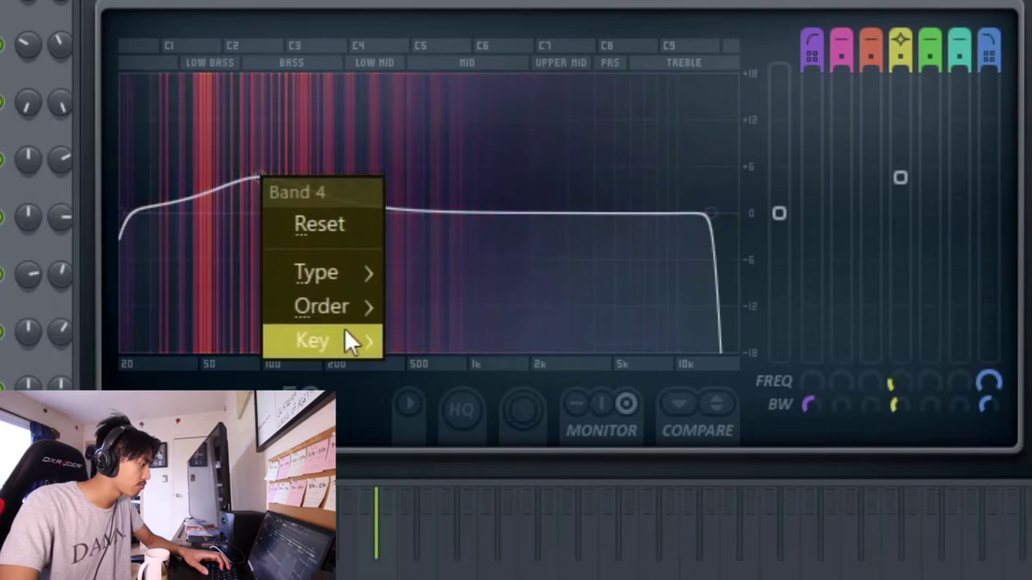
mouse_move(330, 307)
left_click(478, 372)
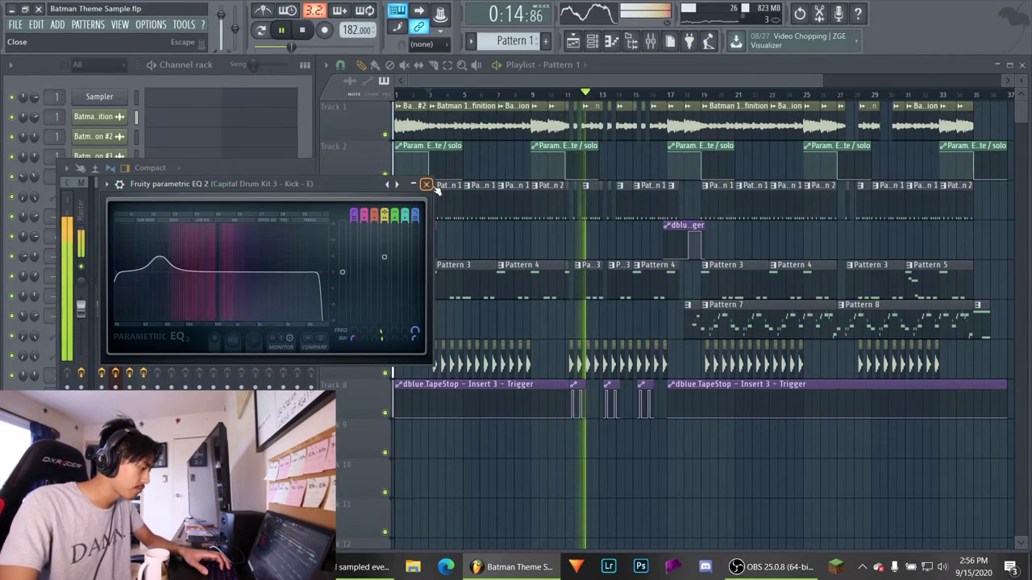
left_click(426, 184)
key("space")
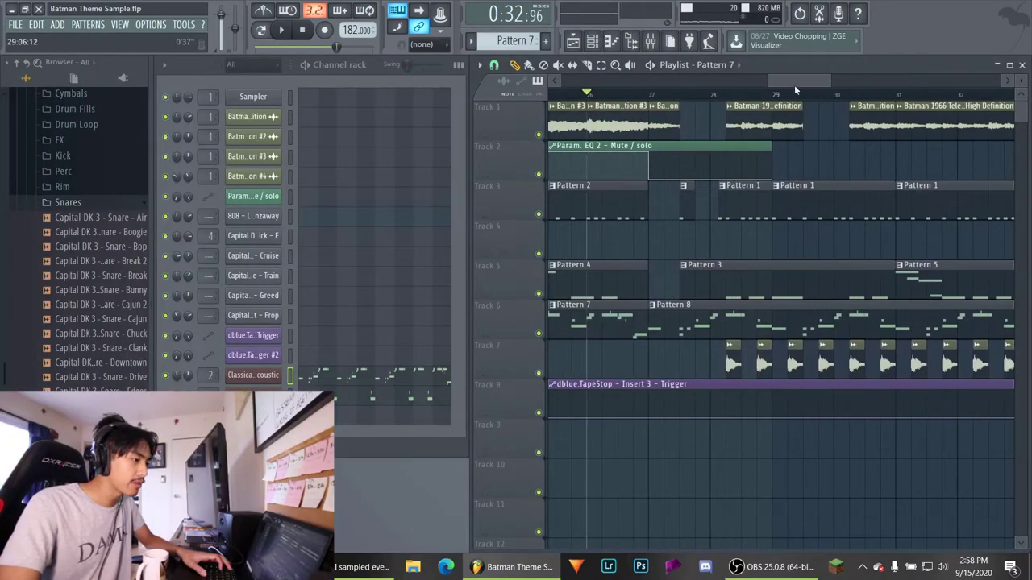
Add the Capital DK 3 - Snare - Clank sample to Track 4 as a reversed audio clip in bar 27
left_click_drag(827, 79, 814, 80)
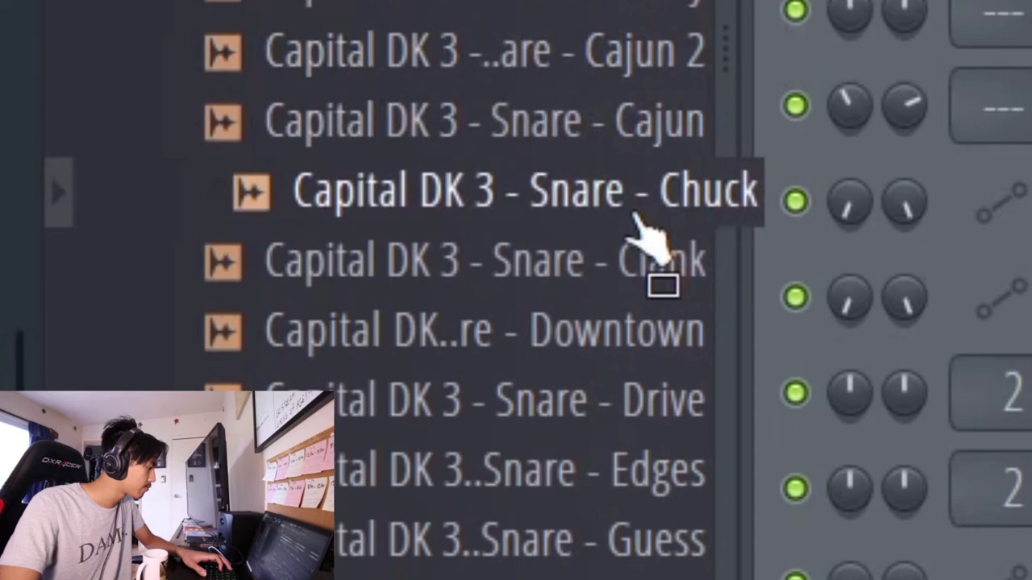
left_click_drag(657, 274, 247, 263)
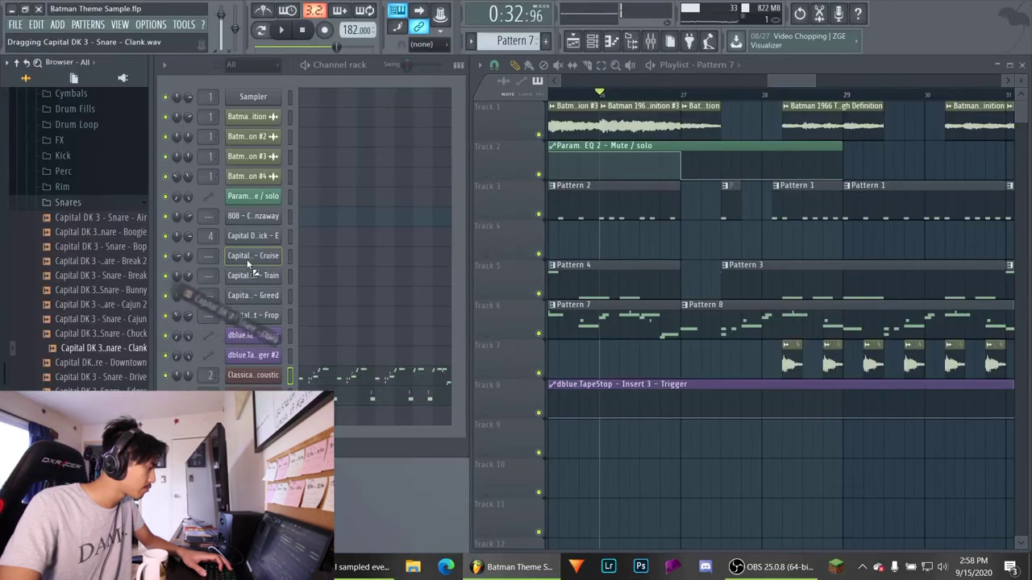
left_click_drag(668, 241, 674, 238)
left_click(513, 158)
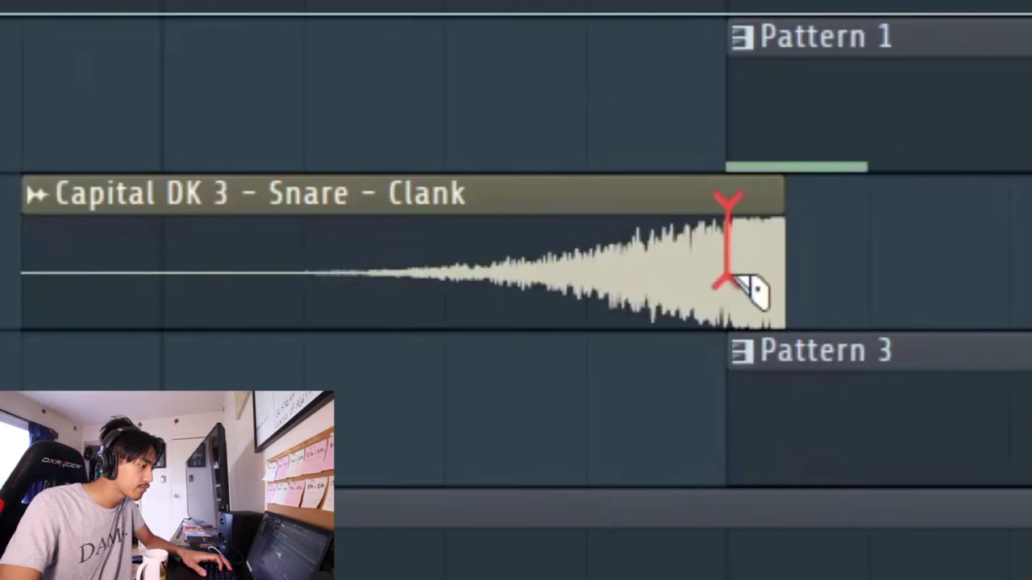
Cut the reversed snare clip off at beat 3 of bar 27 and extend its start to the beginning of the bar
left_click_drag(727, 197, 728, 278)
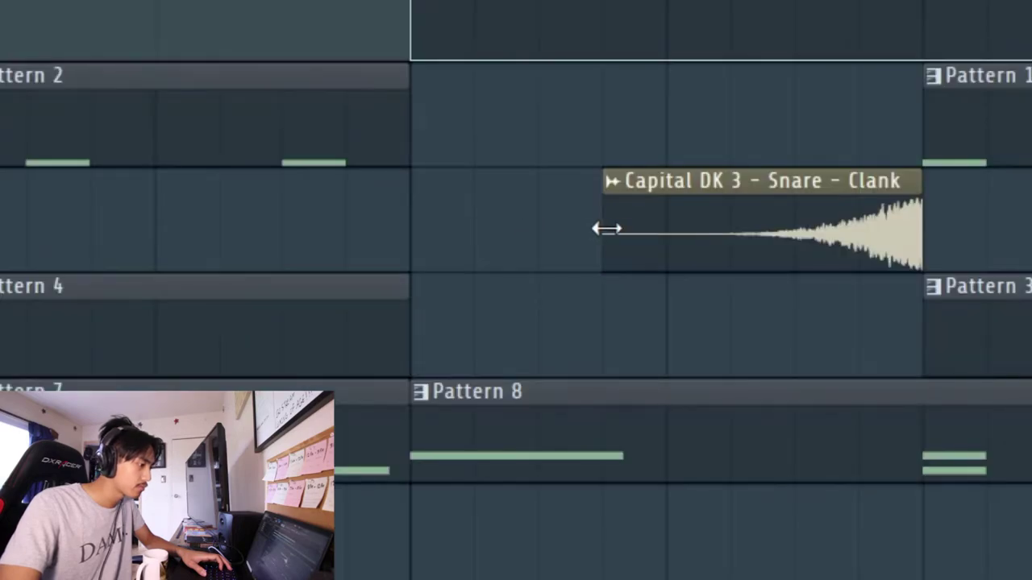
left_click_drag(608, 229, 417, 256)
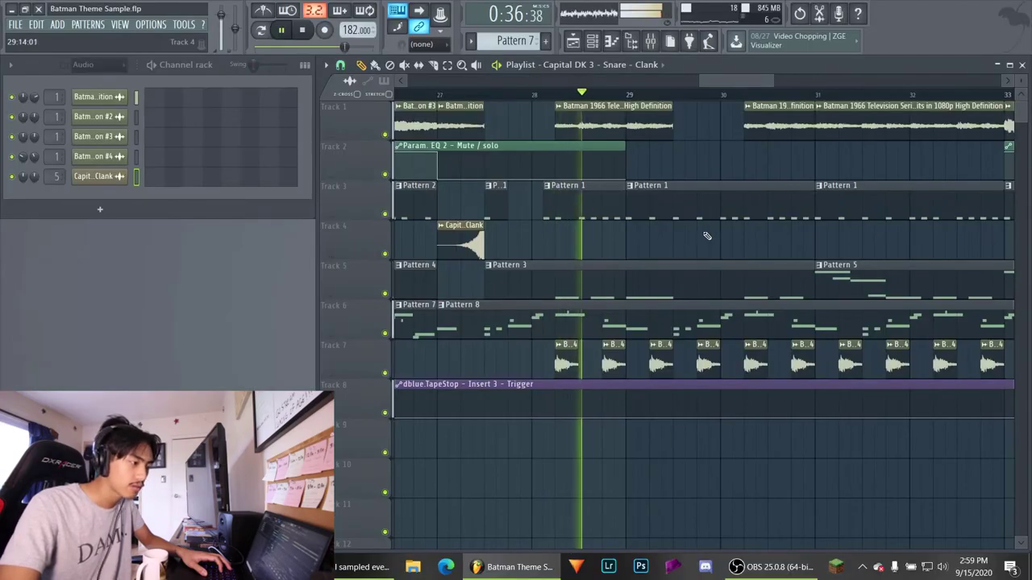
left_click(706, 234)
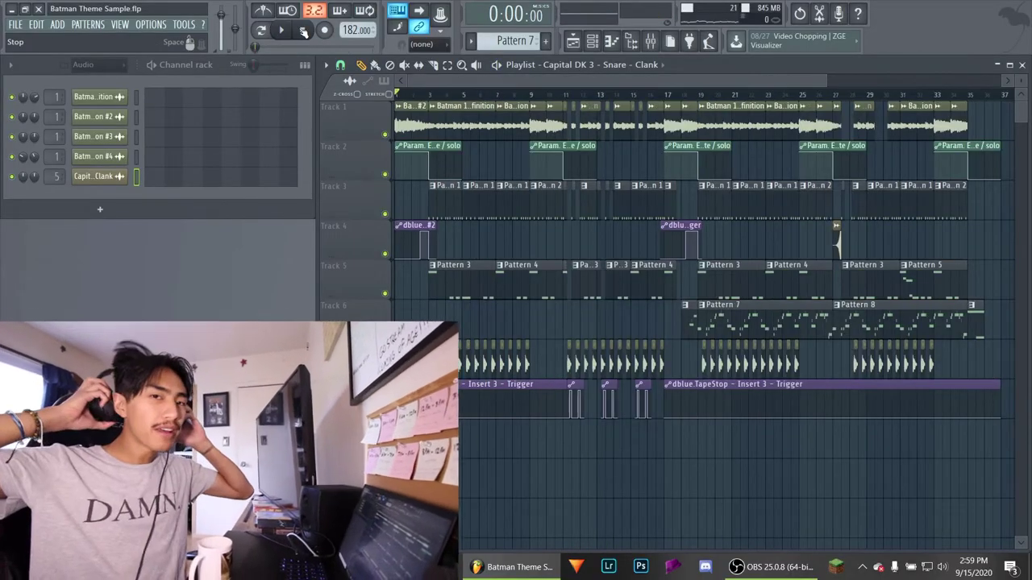